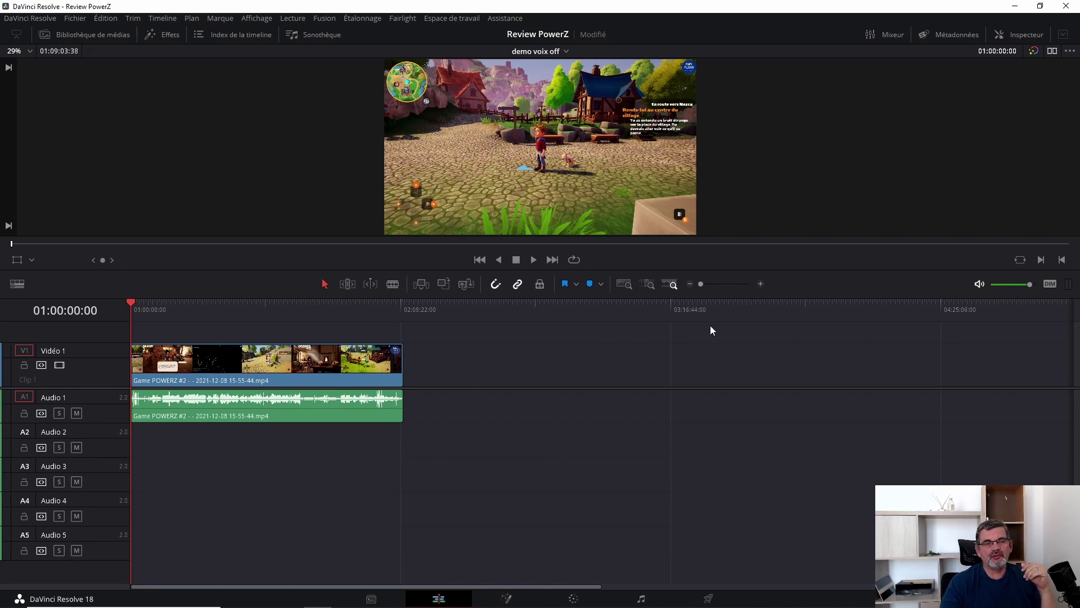
Step: Resize the viewer against the timeline and preview a later moment of the game footage
left_click_drag(716, 269, 717, 275)
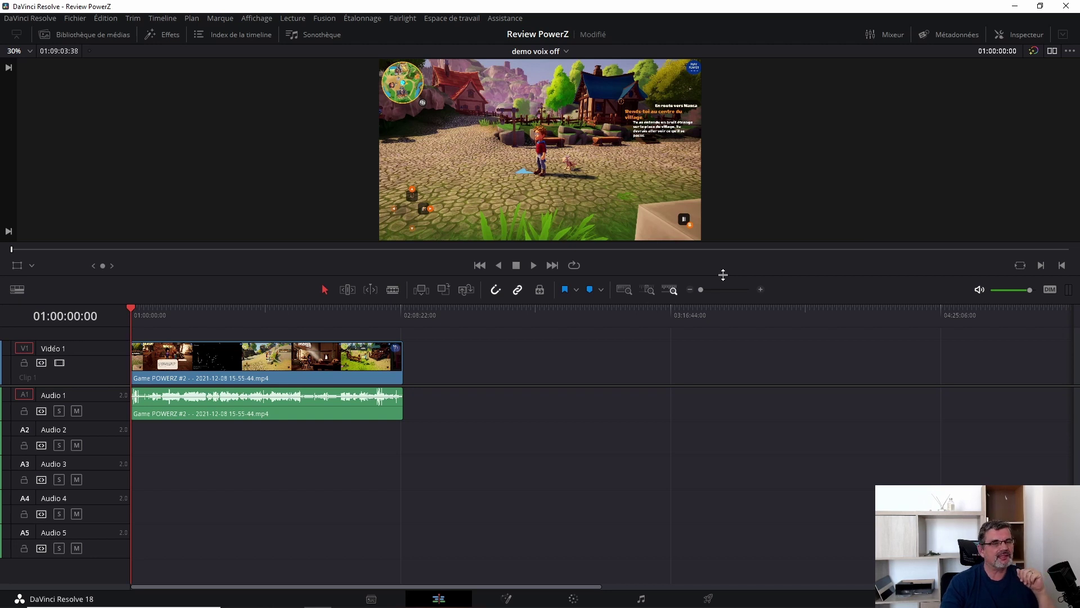
left_click_drag(723, 275, 747, 411)
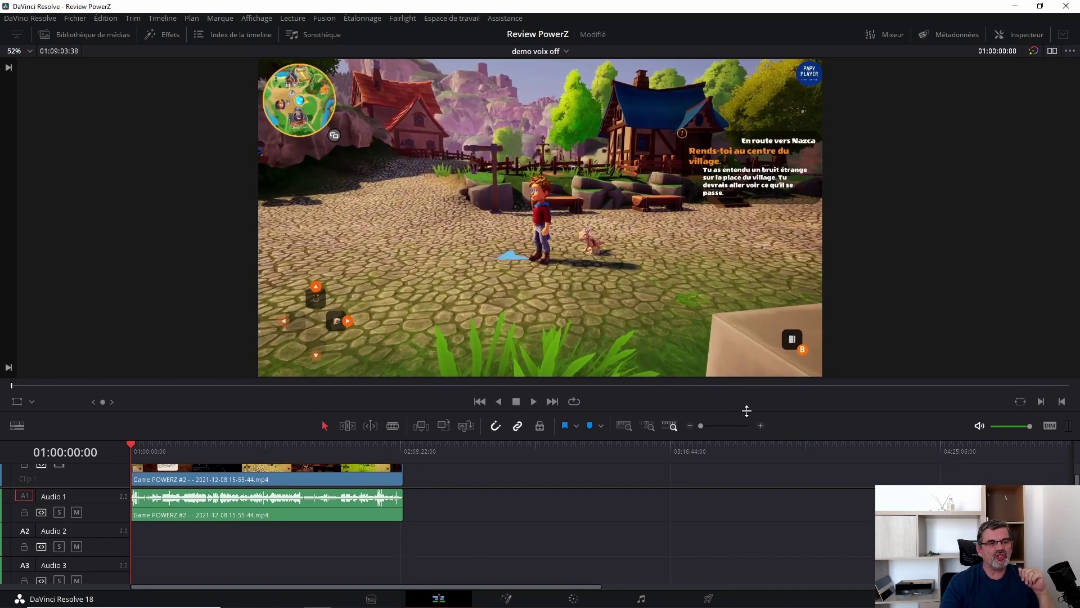
mouse_move(132, 444)
left_mouse_down()
mouse_move(162, 444)
mouse_move(137, 445)
left_mouse_up()
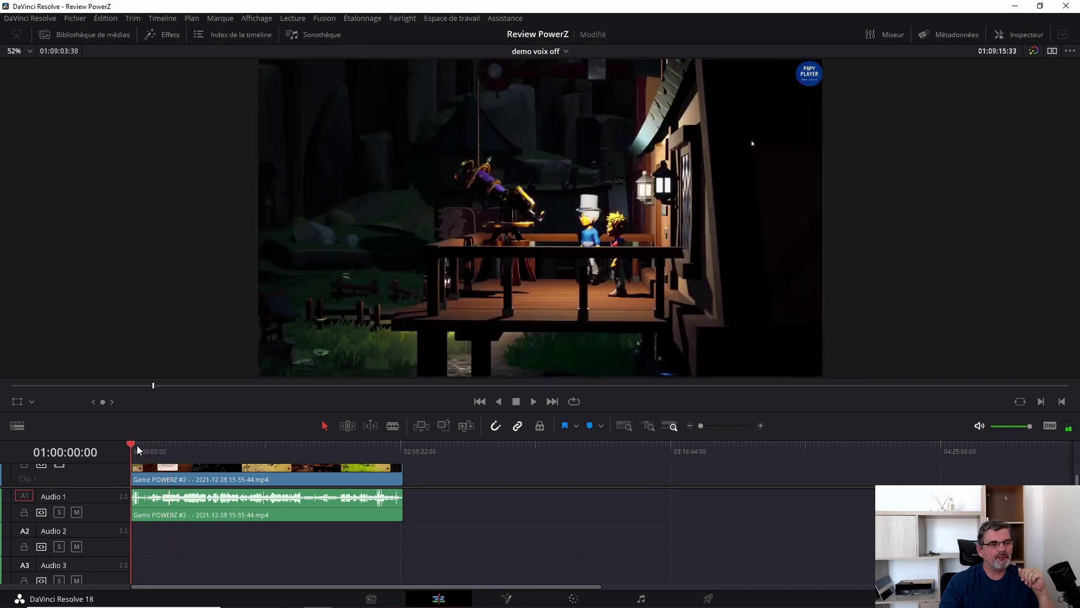
left_click_drag(747, 411, 745, 297)
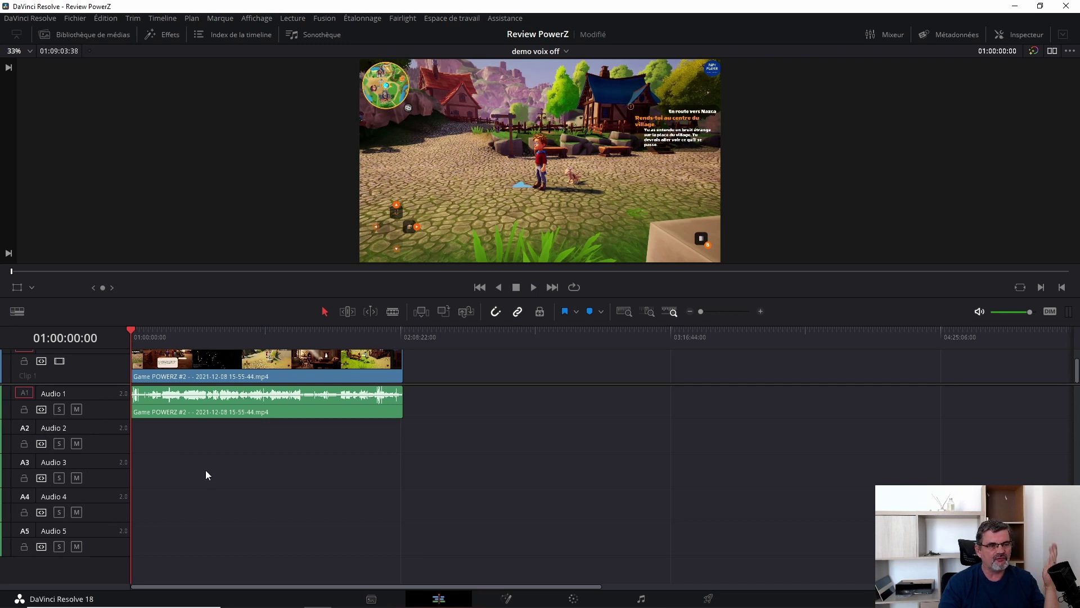
Step: Switch to the Fairlight page and select the Audio 3 track
scroll(96, 391, "up", 2)
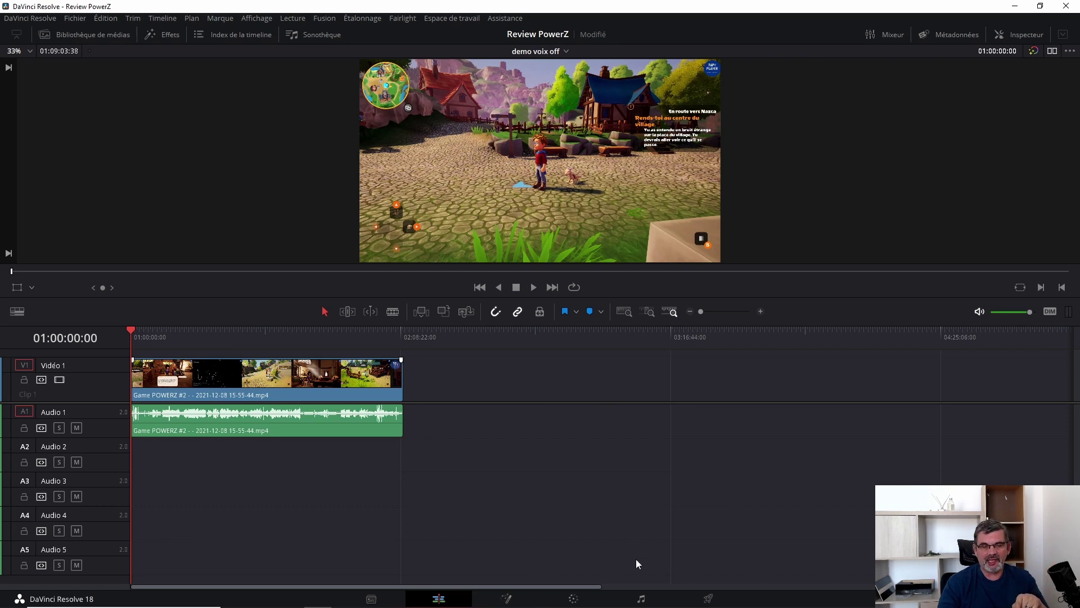
left_click(641, 599)
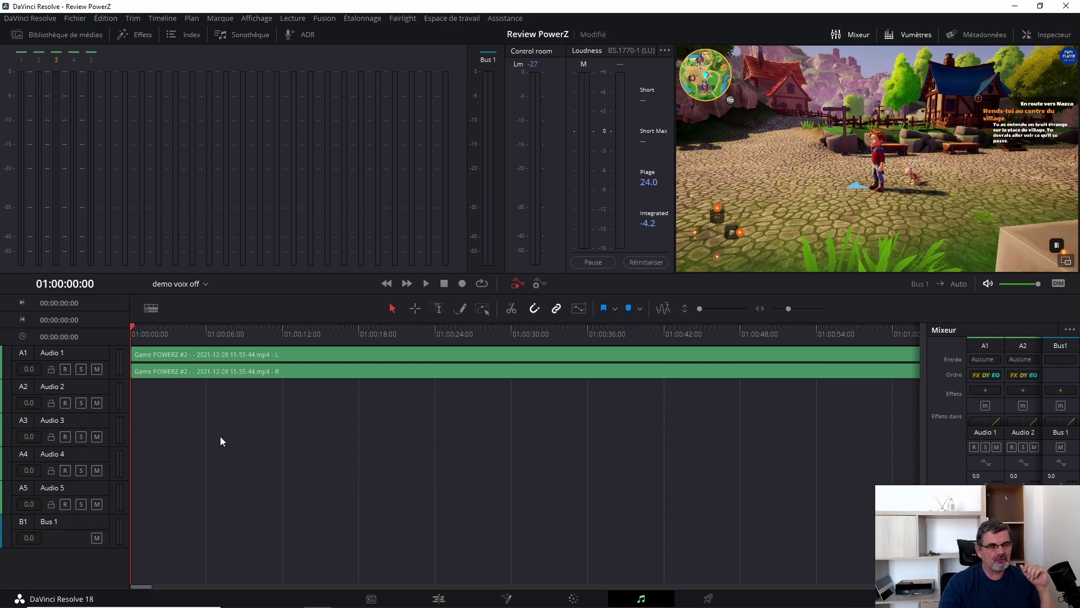
left_click(47, 426)
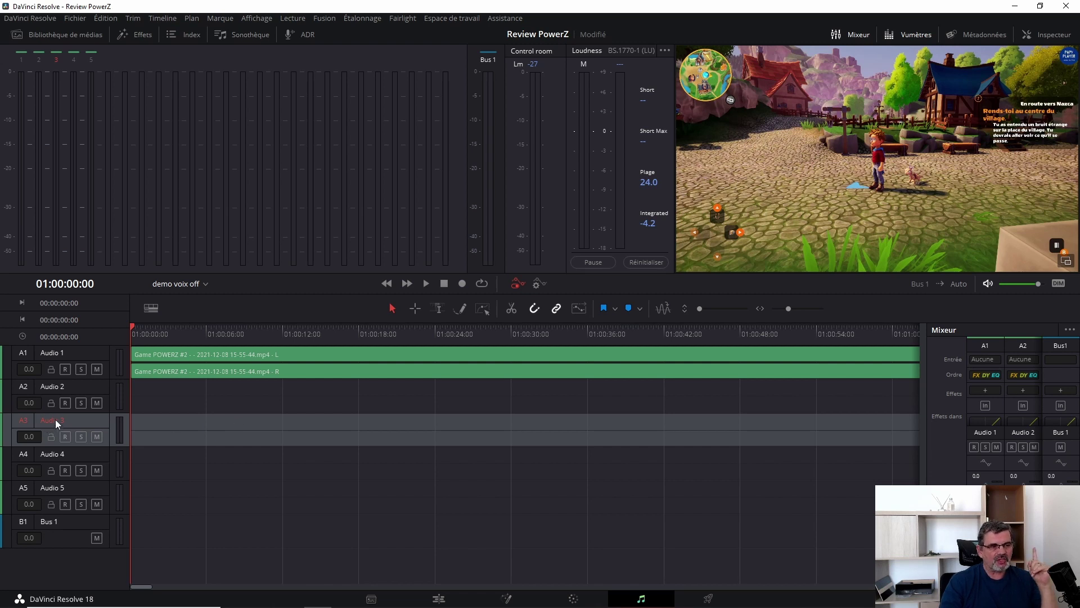
Step: Set Audio 3 to Mono from its header menu and save with Ctrl+S
right_click(55, 422)
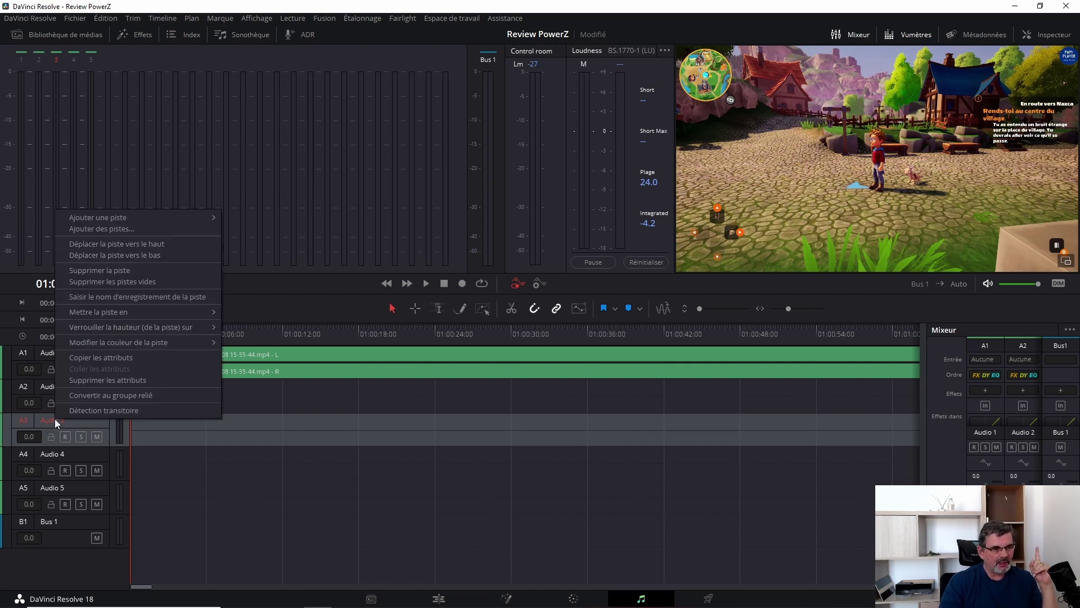
mouse_move(138, 310)
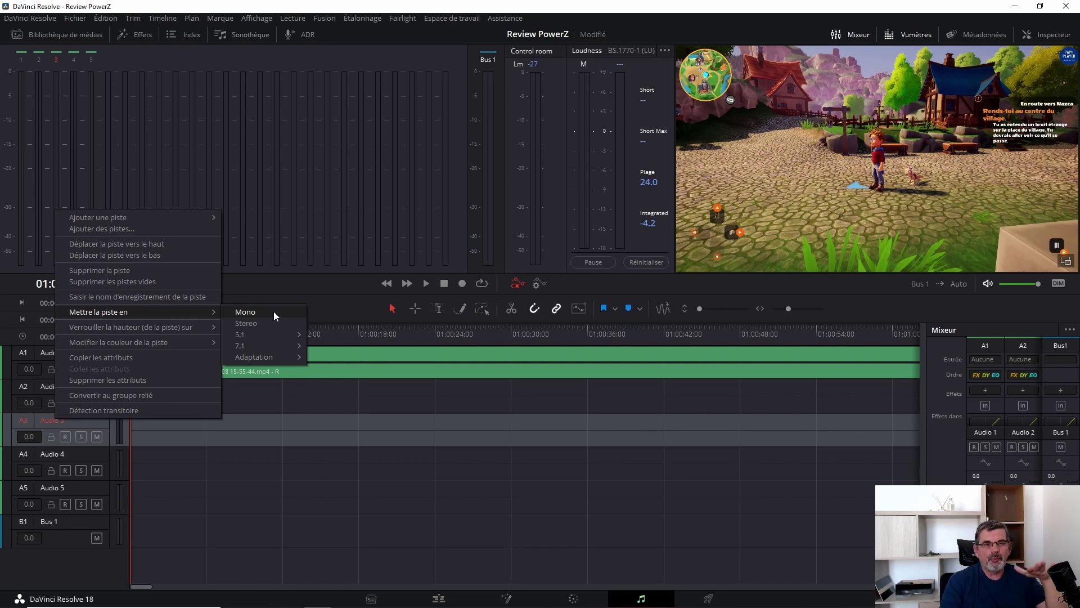
left_click(274, 311)
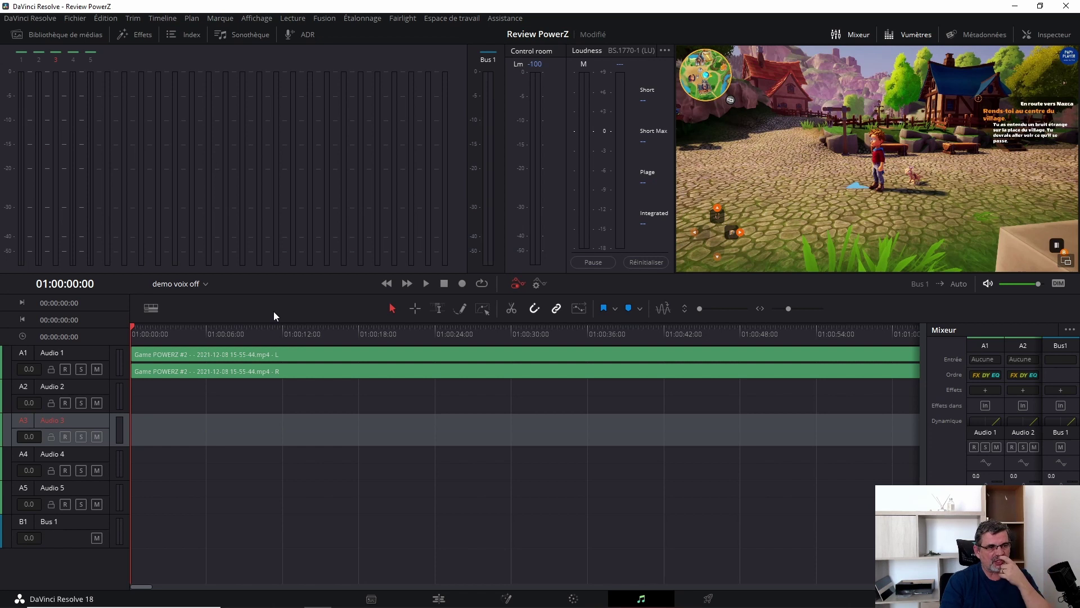
key("ctrl+s")
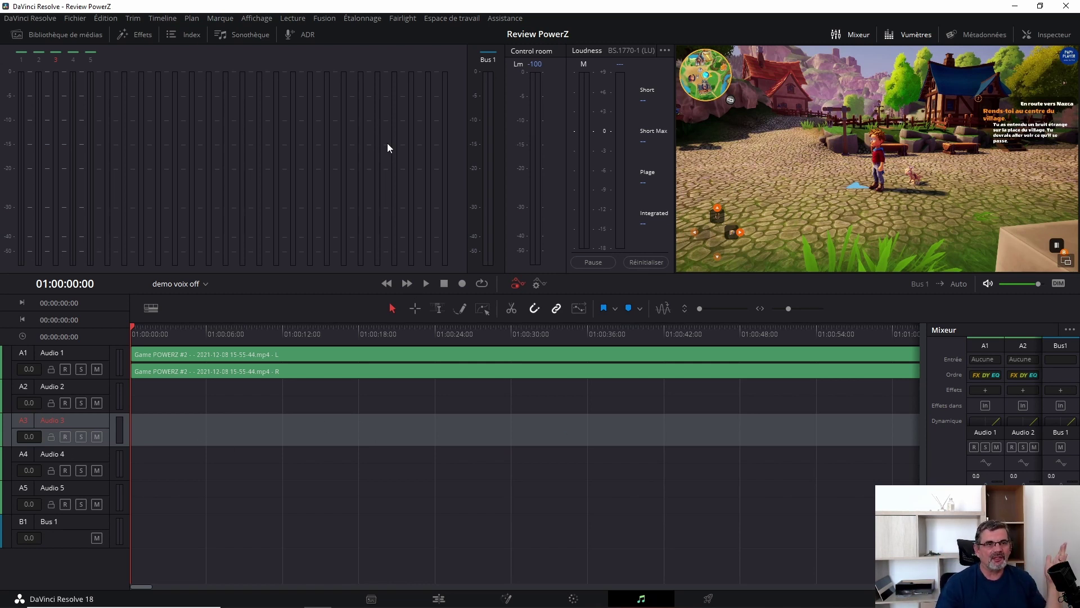
Step: Open Fairlight > Assigner Entrée/Sortie, set Source to Audio Inputs and pick the microphone input
left_click(404, 19)
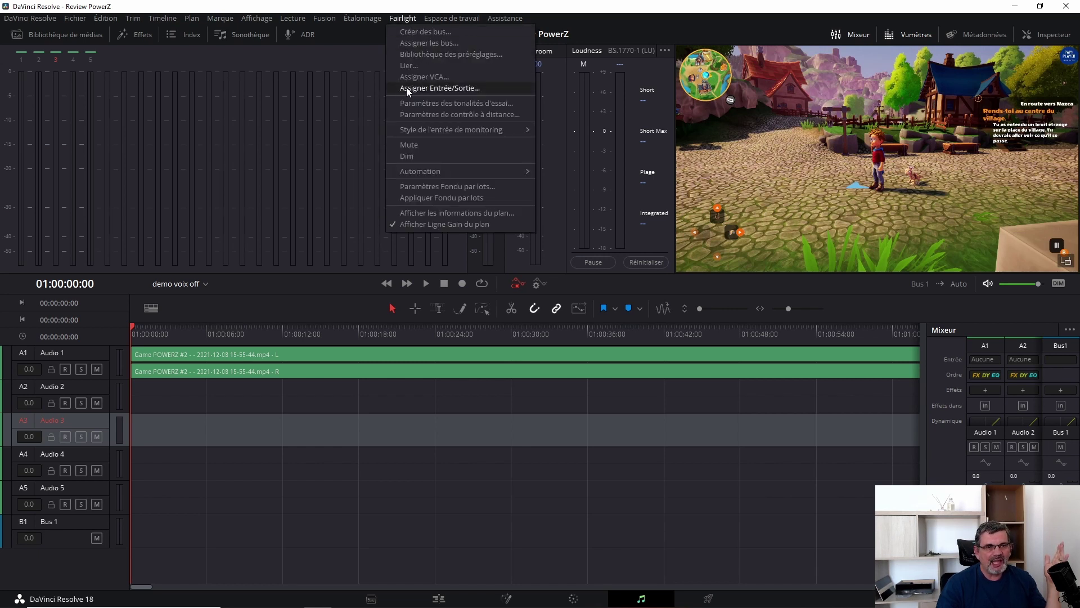
left_click(464, 87)
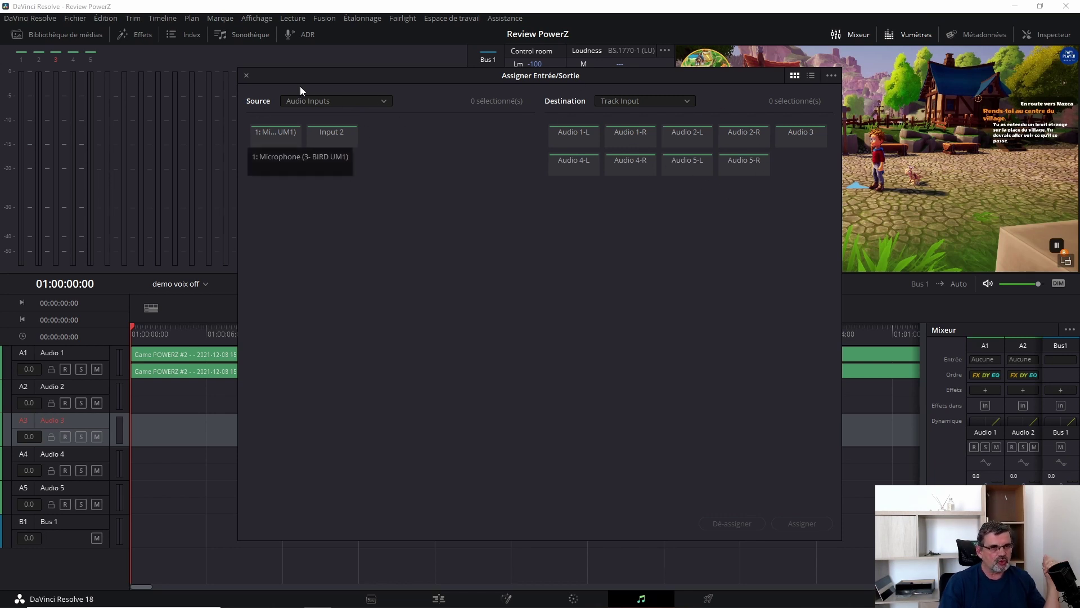
left_click(381, 102)
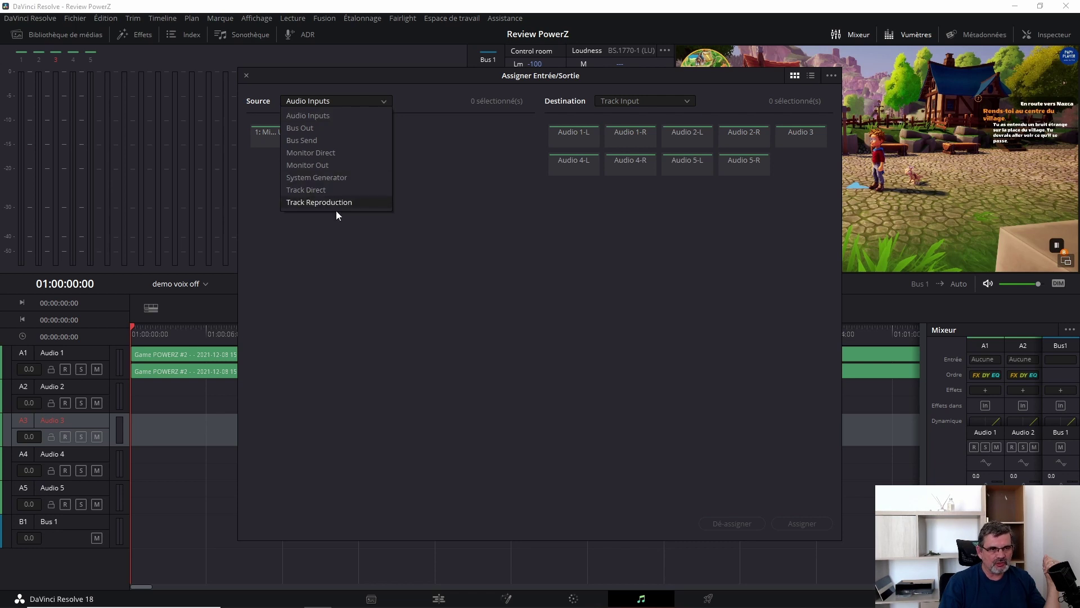
left_click(332, 116)
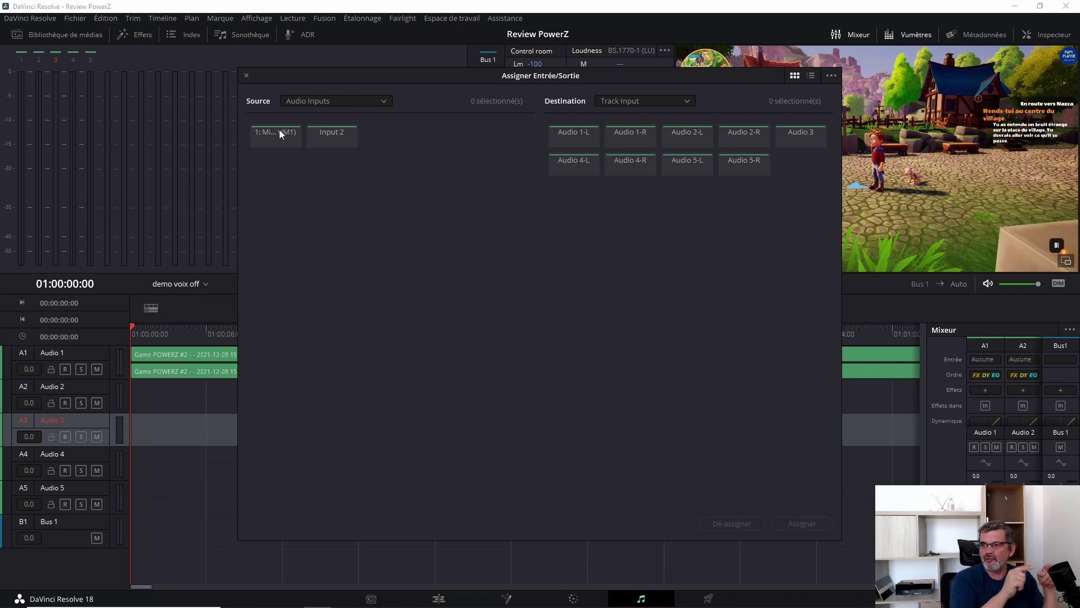
left_click(270, 137)
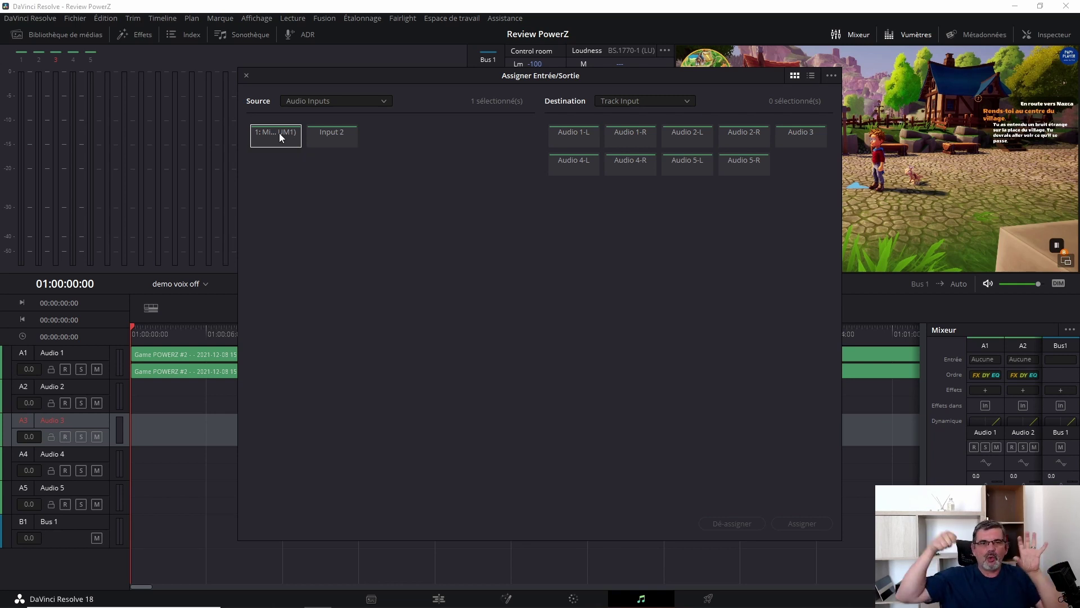
Step: Set the destination to Track Input, assign the microphone to Audio 3, and close the window
left_click(687, 102)
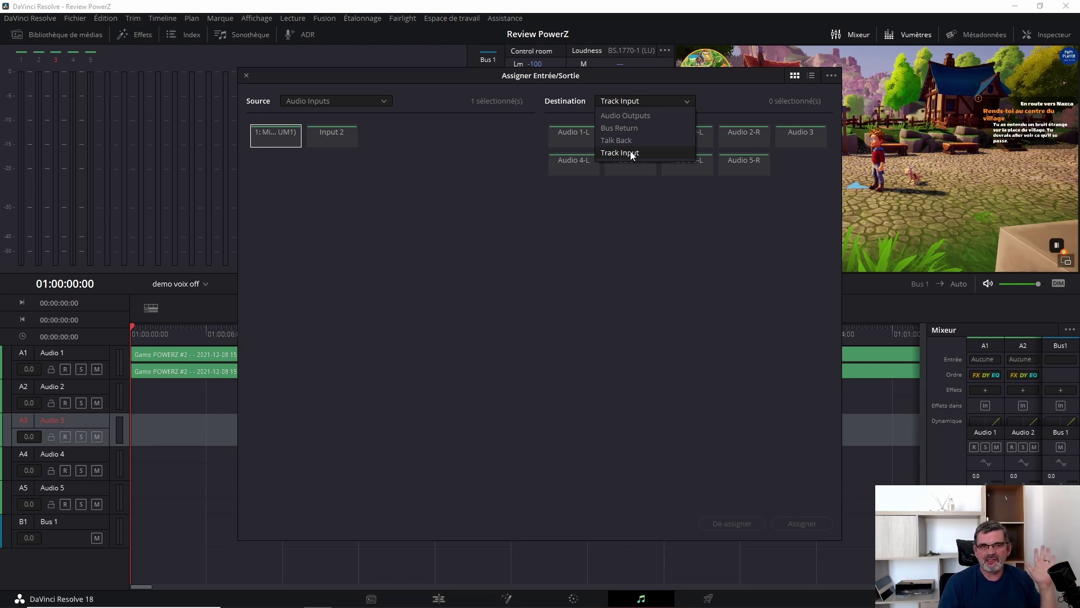
left_click(631, 154)
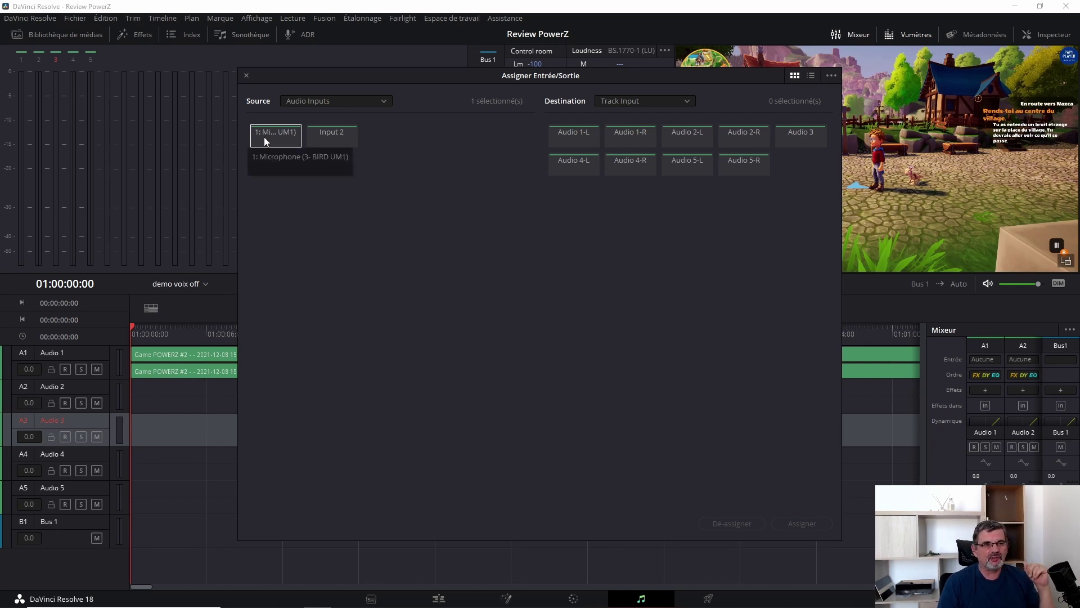
left_click(801, 137)
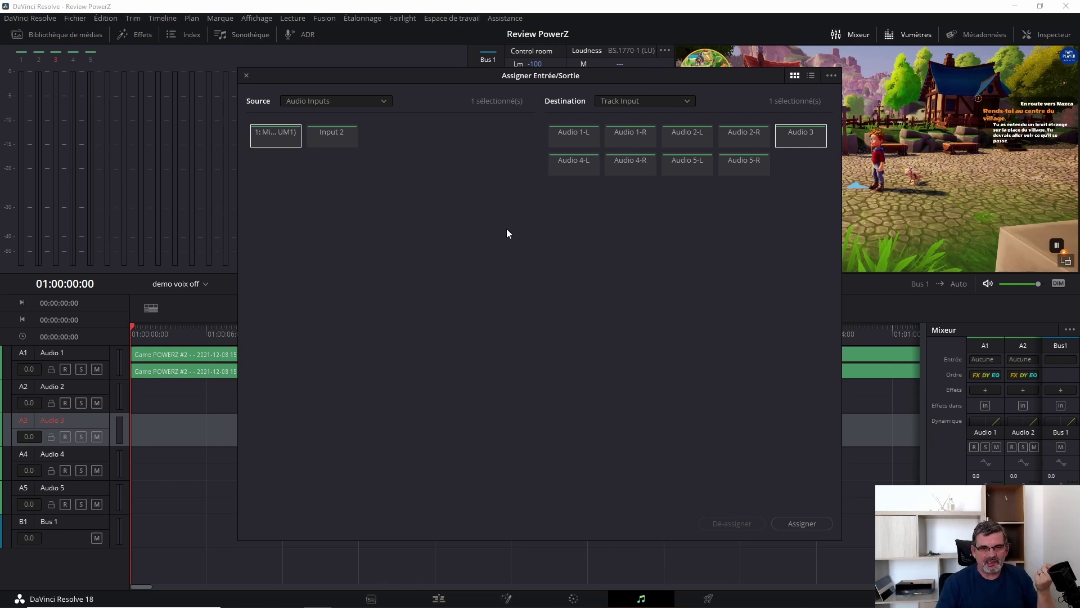
left_click(800, 524)
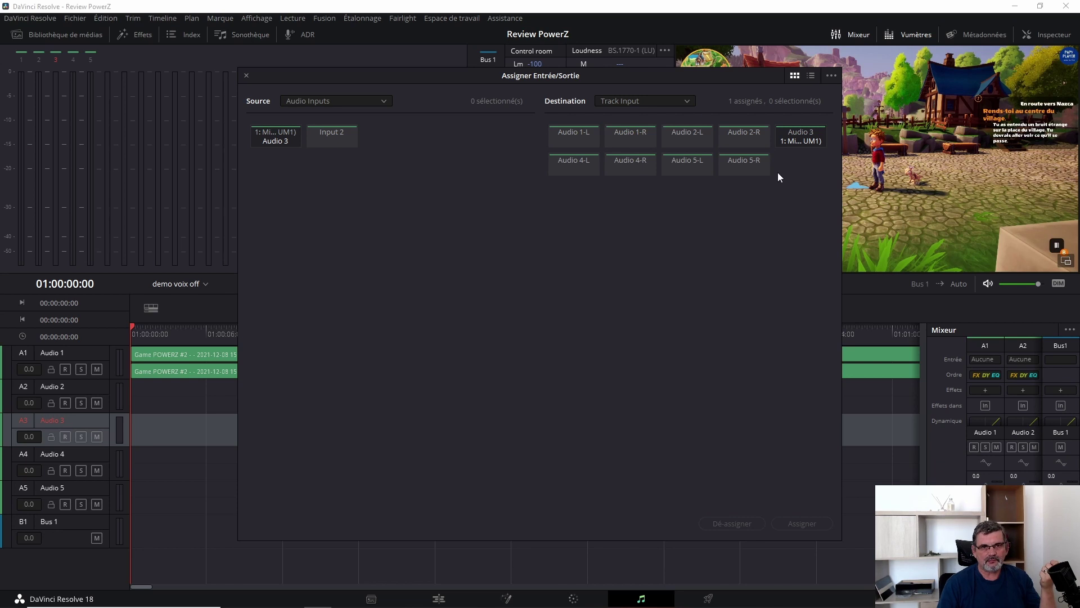
left_click(245, 75)
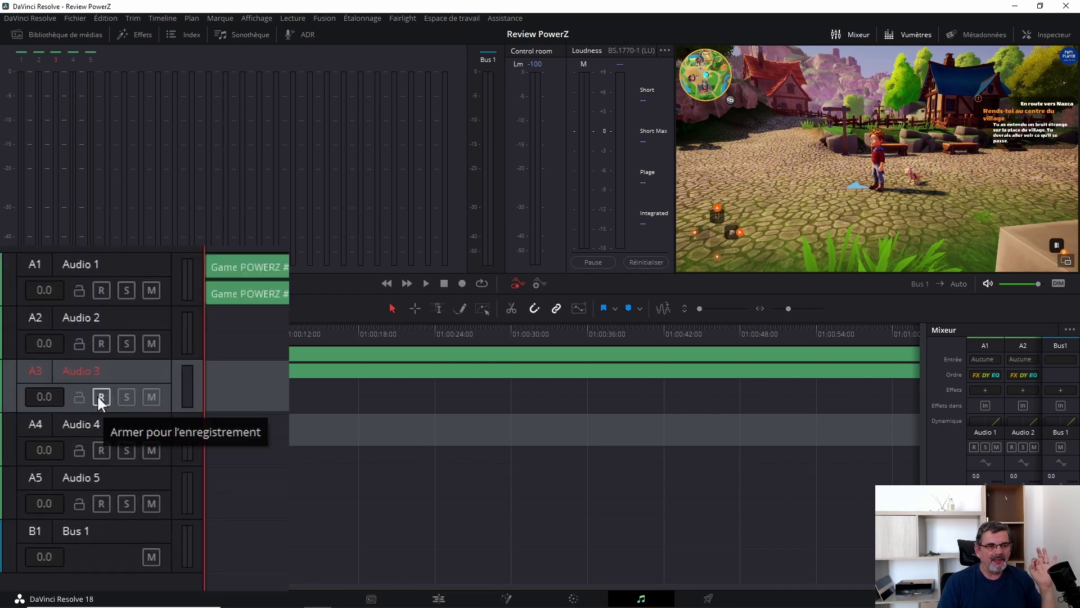
Step: Toggle Audio 2's record arm on and off, then arm Audio 3 for recording
left_click(99, 342)
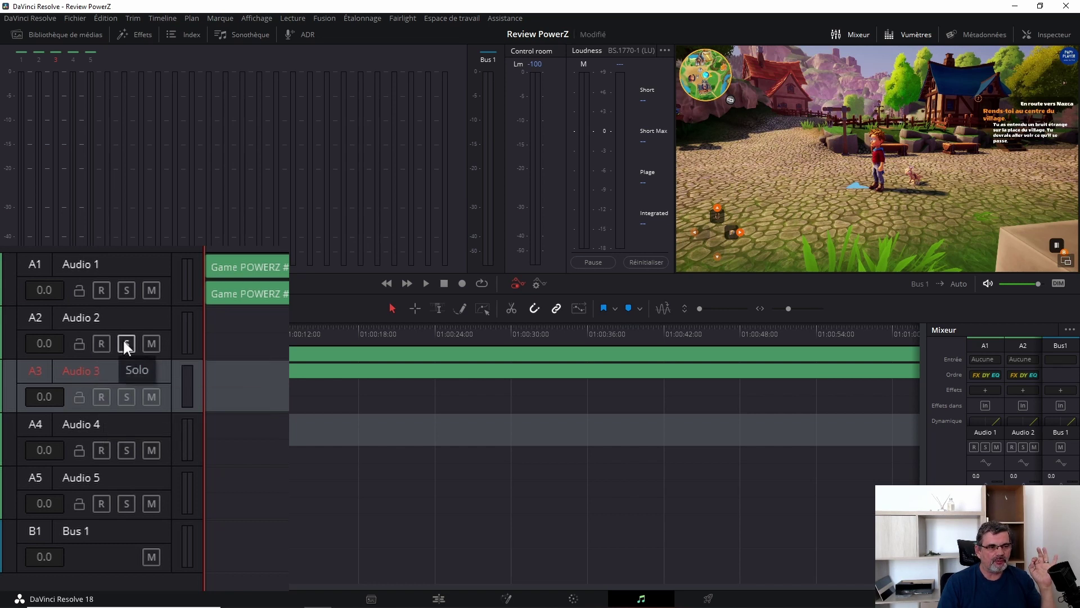
left_click(100, 342)
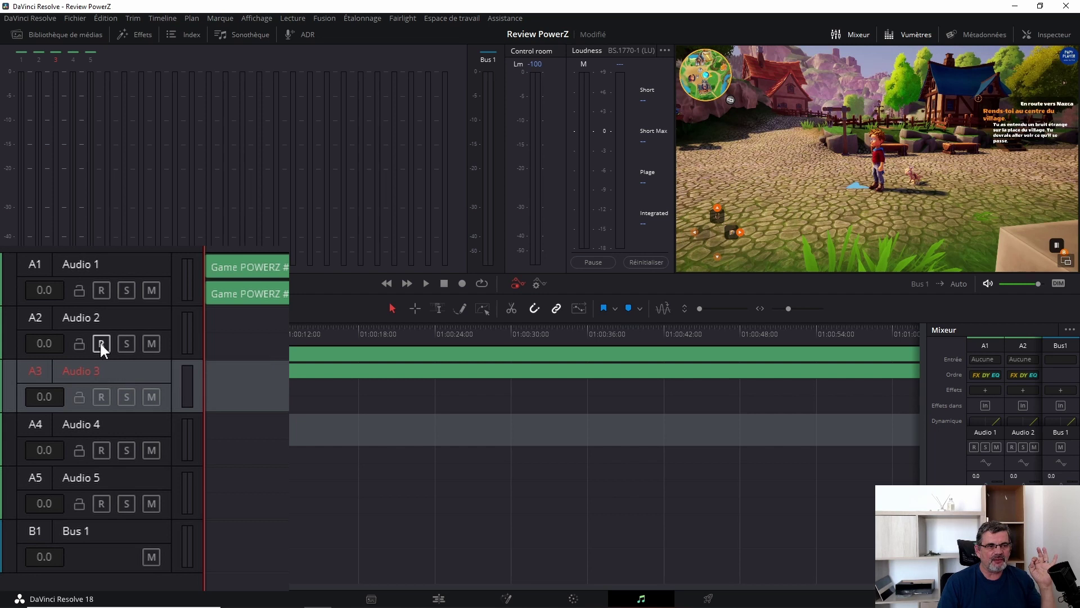
left_click(100, 341)
left_click(99, 341)
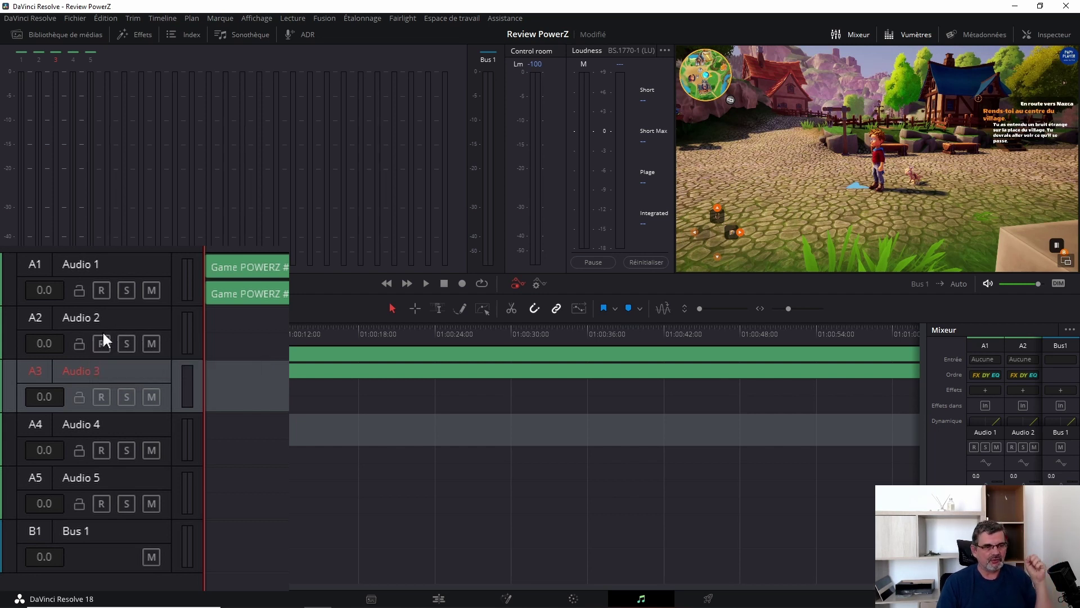
left_click(100, 396)
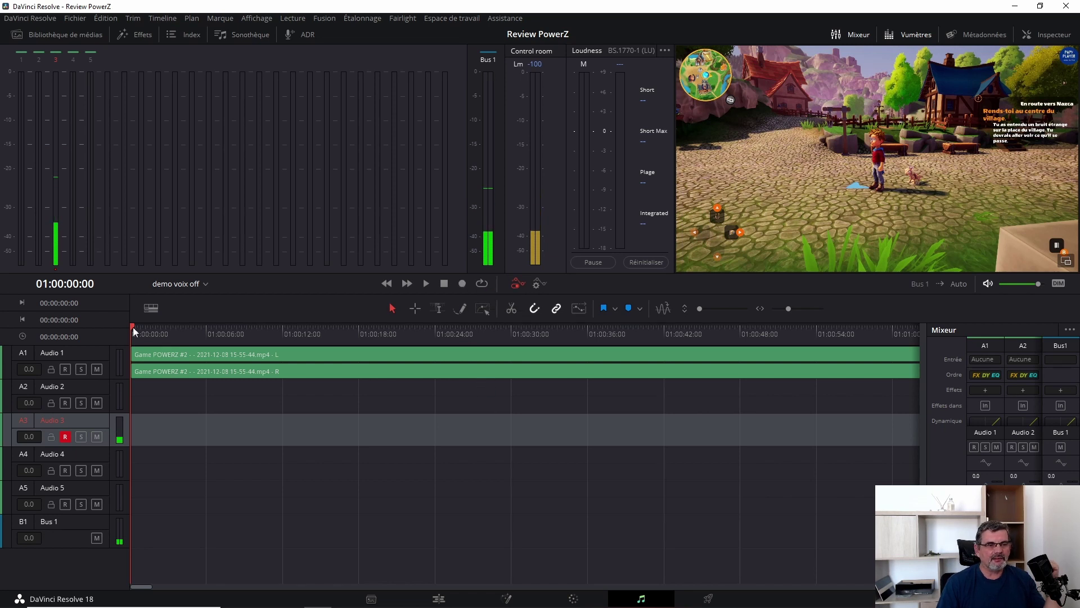
Step: Scrub the playhead to 01:00:26, then back to about 01:00:15:34
left_click_drag(143, 326, 468, 332)
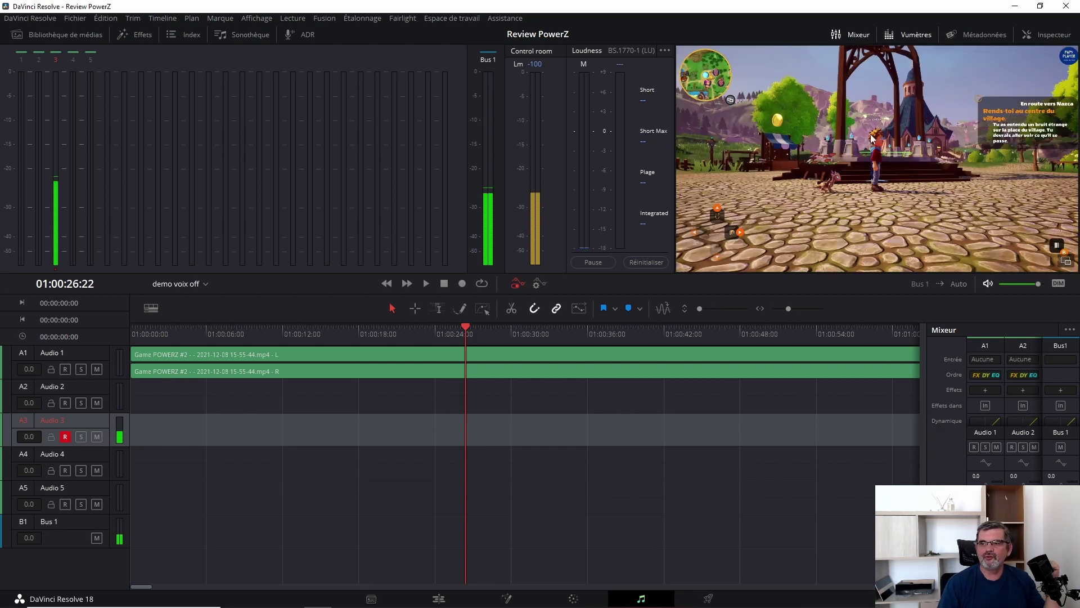
mouse_move(467, 329)
left_mouse_down()
mouse_move(305, 331)
mouse_move(329, 326)
left_mouse_up()
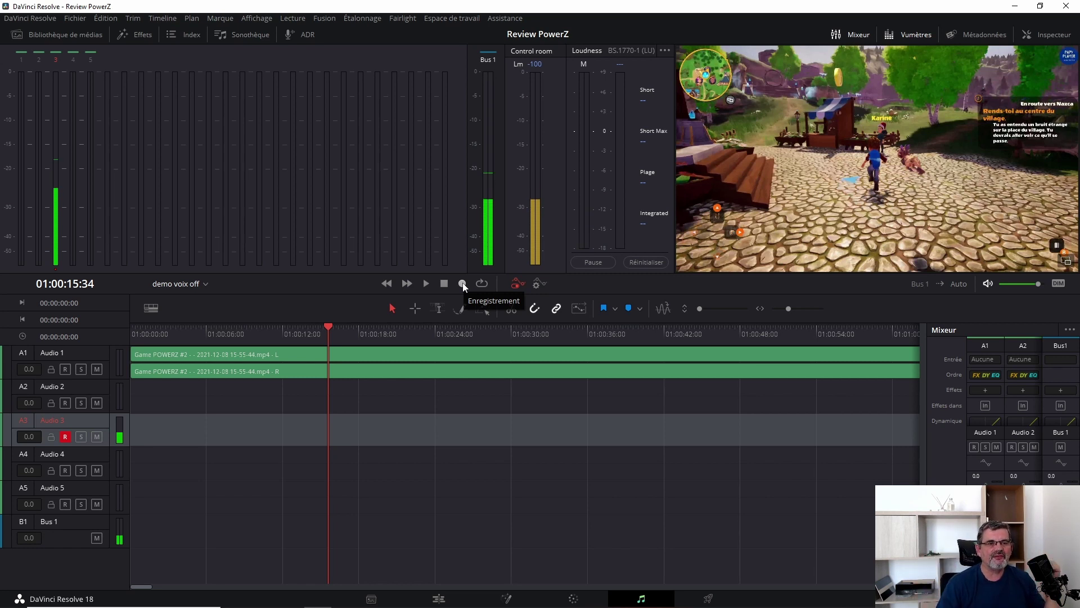
Step: Record the voice-over onto Audio 3, then drag the playhead back to about 01:00:12
left_click(462, 284)
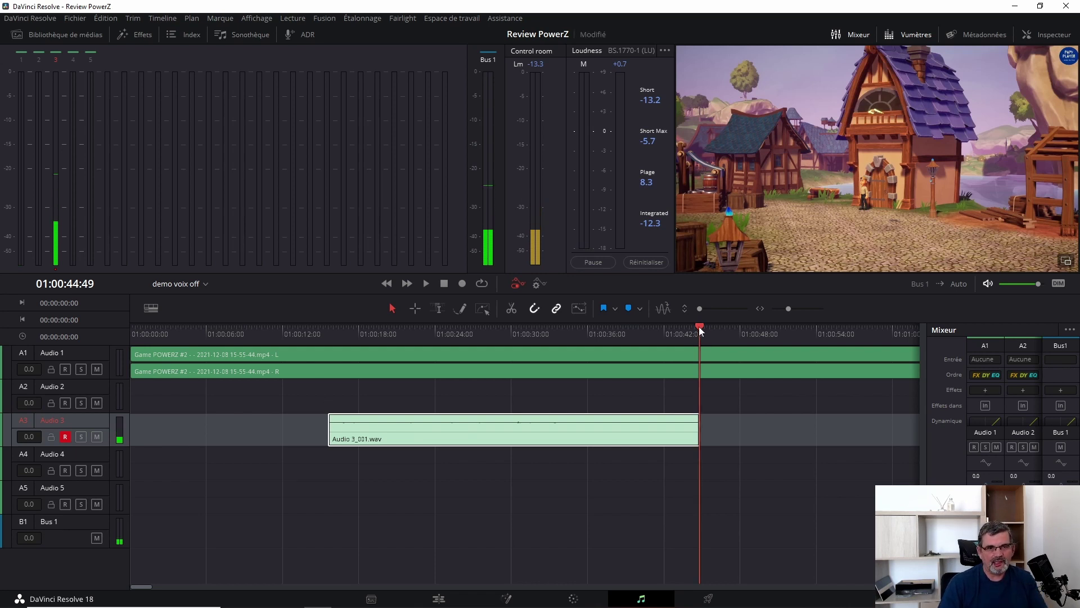
left_click_drag(699, 327, 339, 357)
Step: Play back from 01:00:12:57, then select the Audio 3_001.wav clip and expand its track
left_click(294, 400)
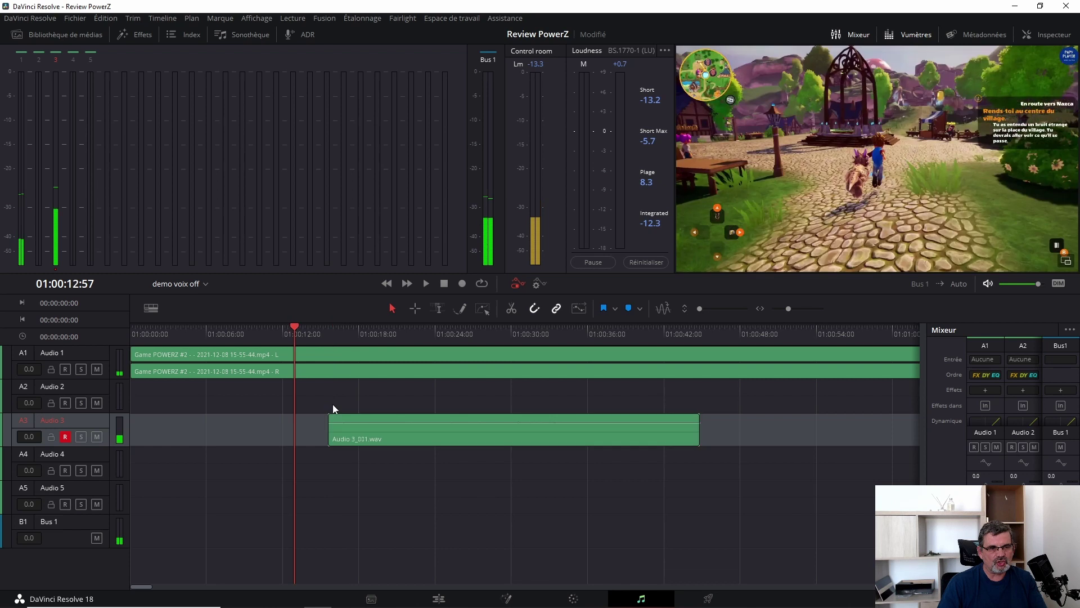
left_click(426, 283)
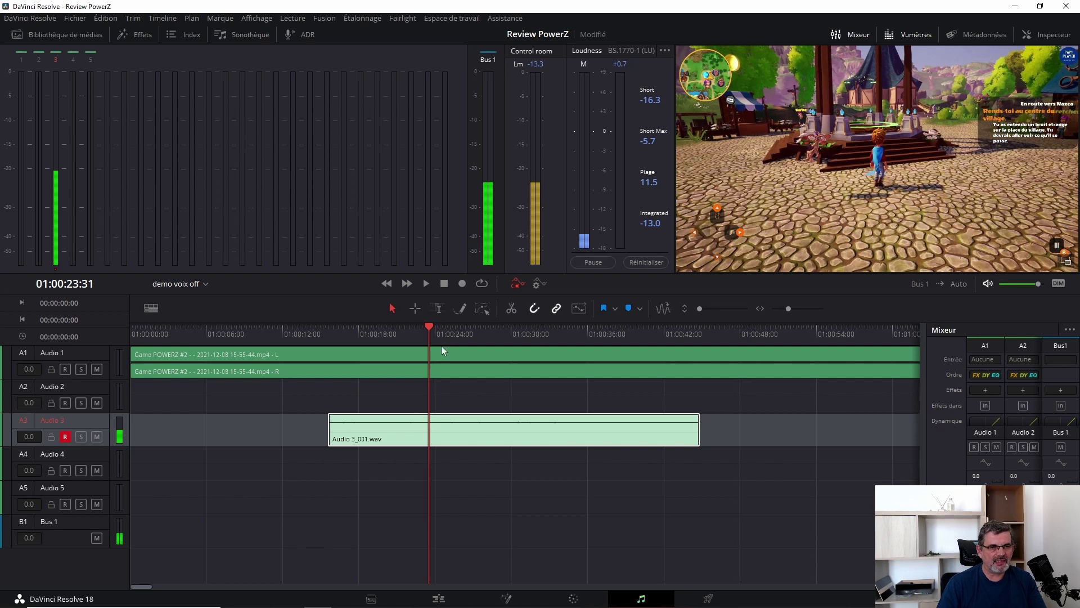
left_click(506, 427)
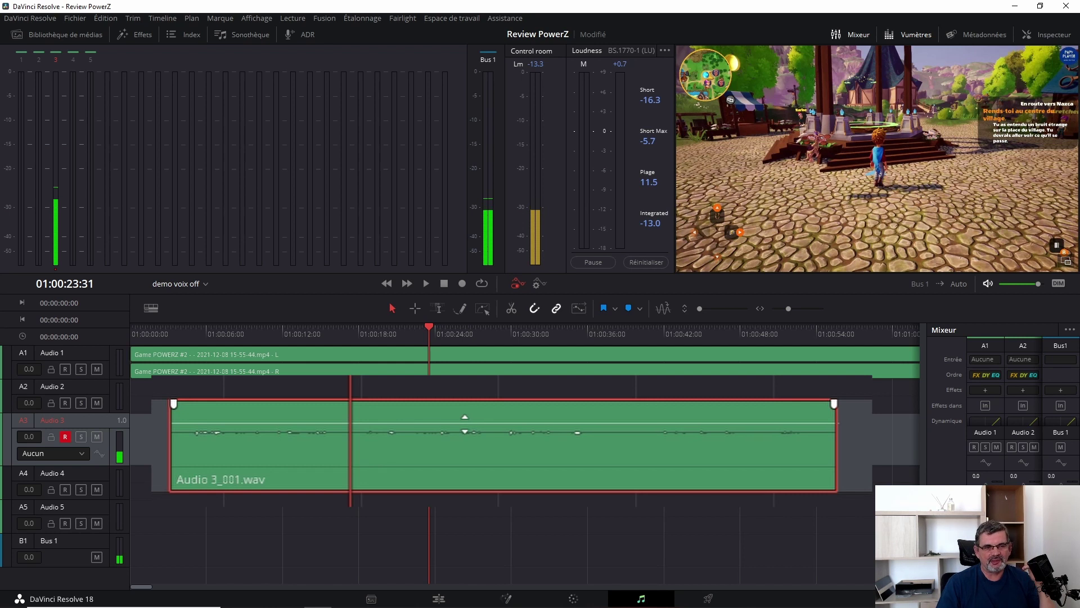
left_click_drag(457, 421, 458, 422)
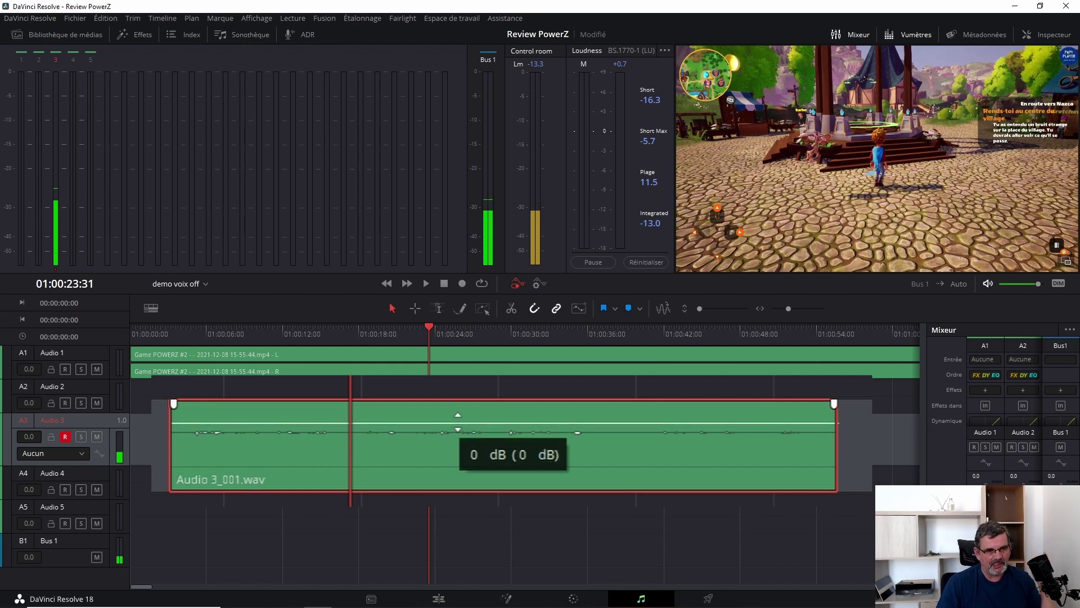
Step: Drag the Audio 3_001.wav volume line up and fine-tune it to about 16.6 dB
left_click_drag(458, 422, 455, 409)
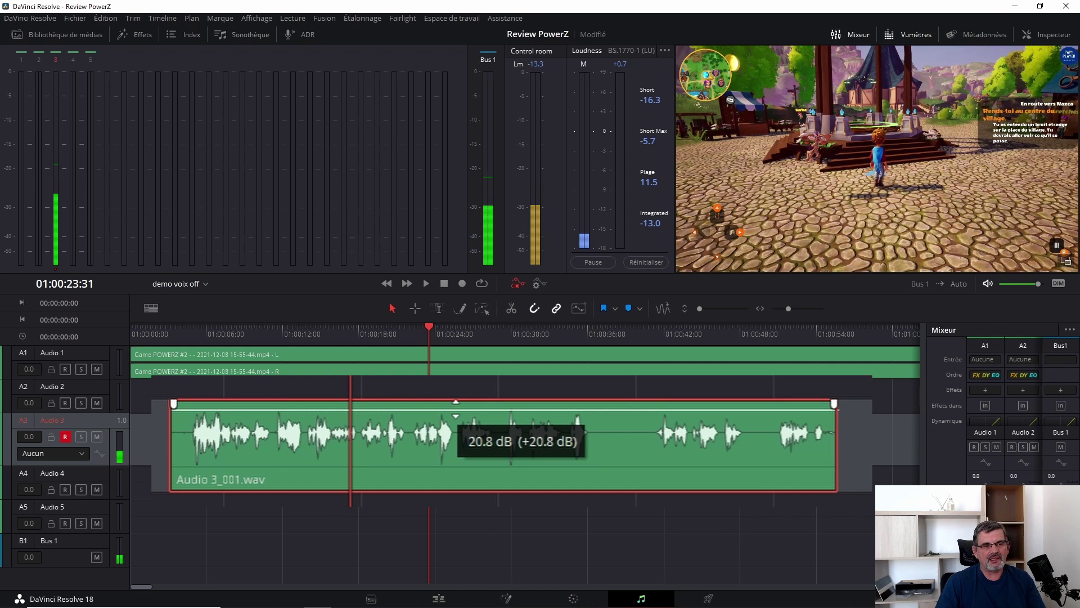
left_click_drag(456, 409, 455, 413)
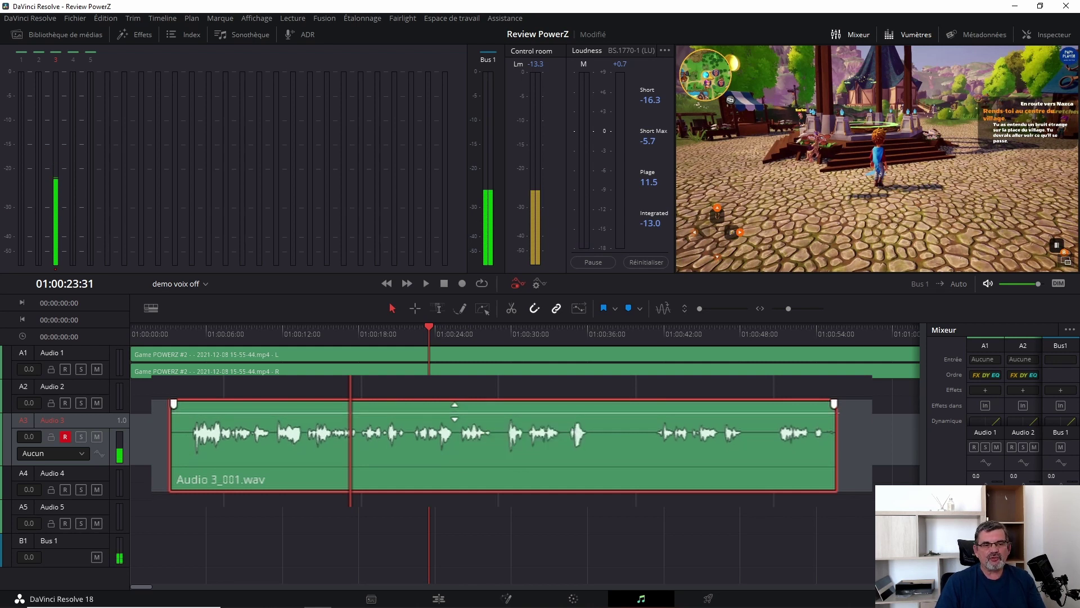
left_click(456, 412)
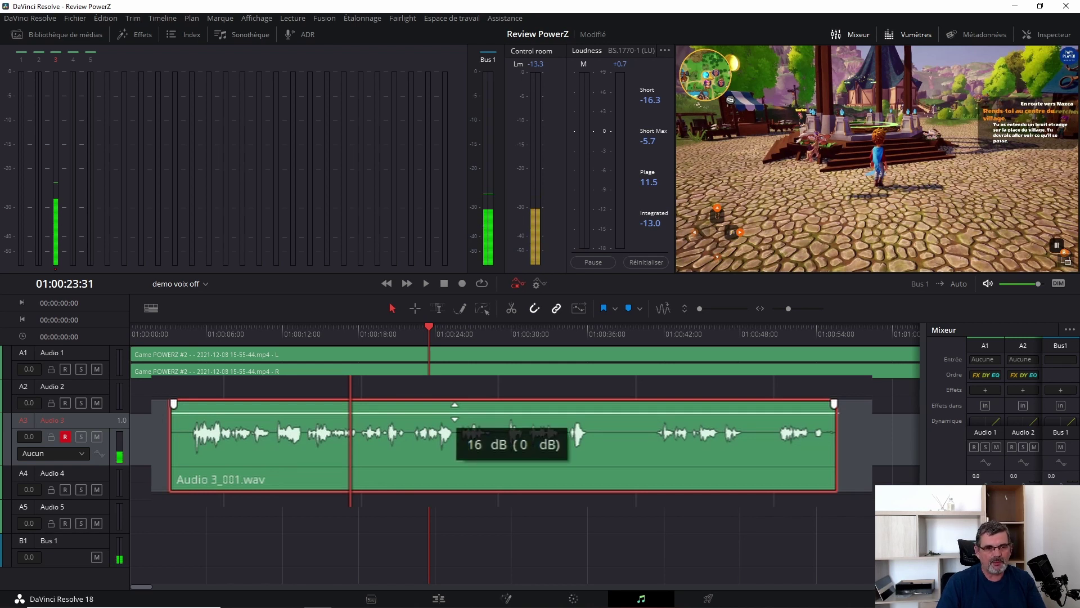
mouse_move(455, 413)
left_mouse_down()
mouse_move(462, 421)
mouse_move(470, 381)
mouse_move(472, 404)
left_mouse_up()
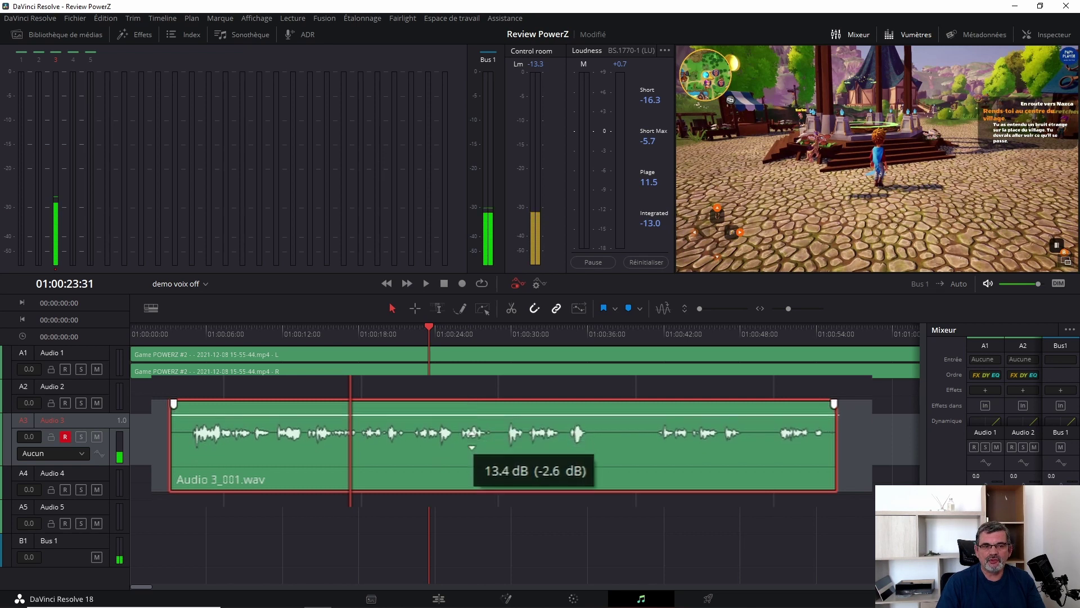
left_click_drag(473, 404, 497, 416)
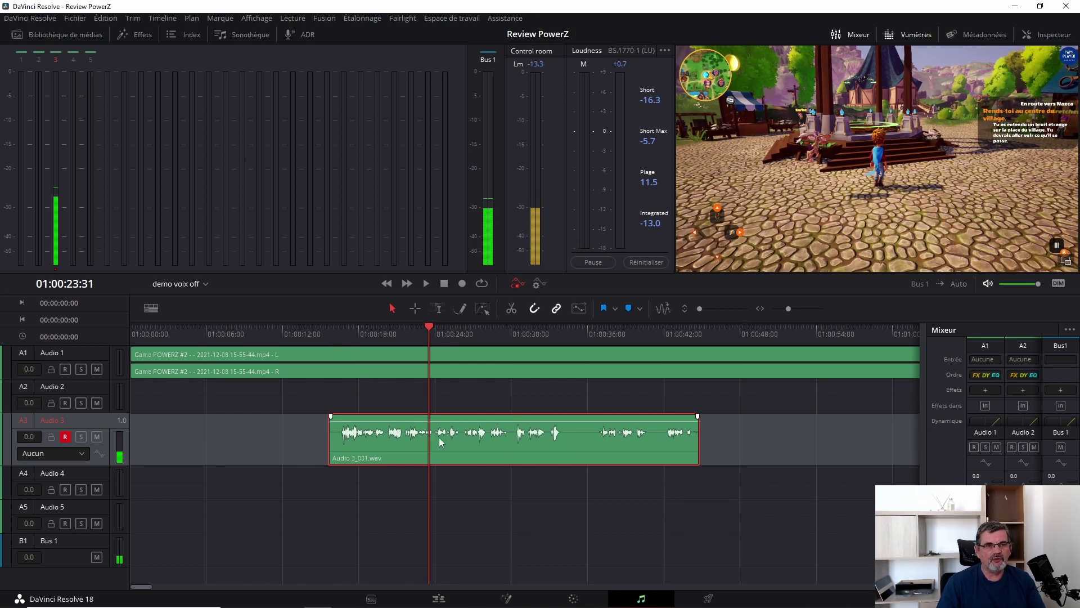
Step: Play to check the level, nudge the clip volume to about 18.4 dB, replay, then return Home
key("space")
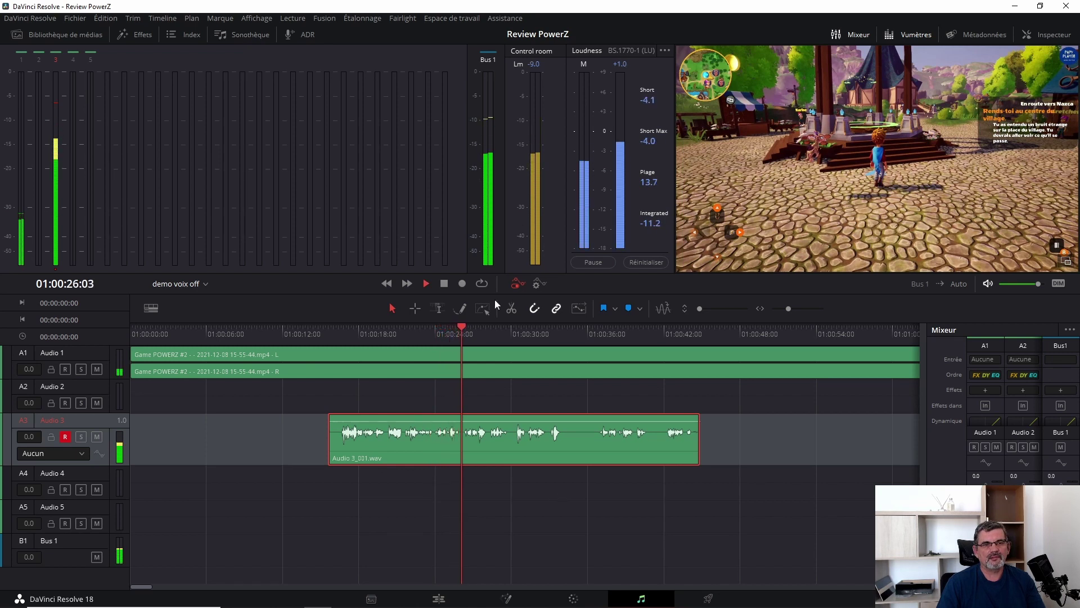
key("space")
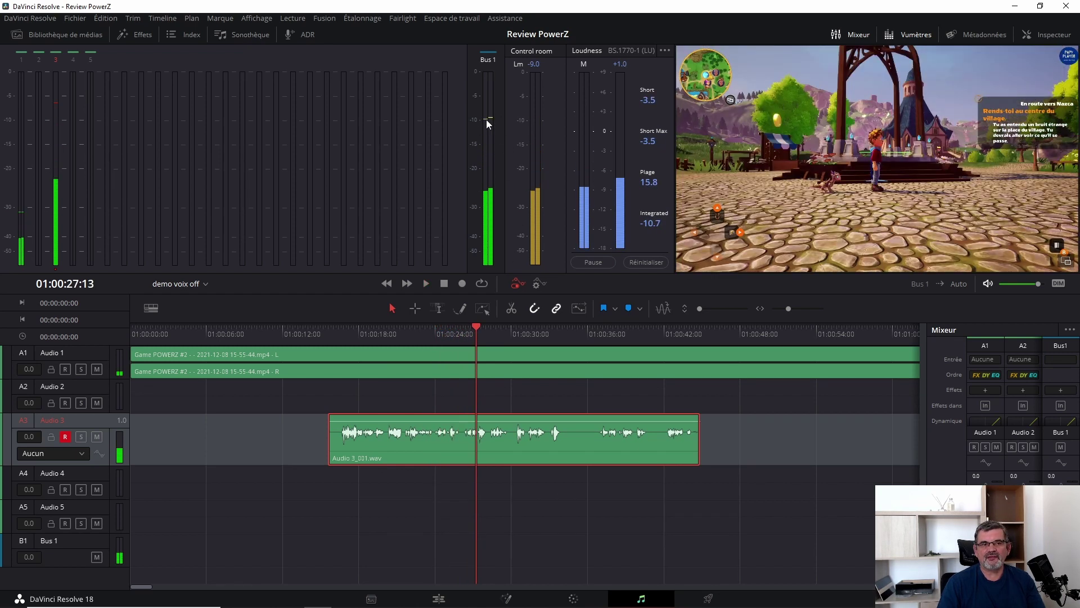
mouse_move(510, 422)
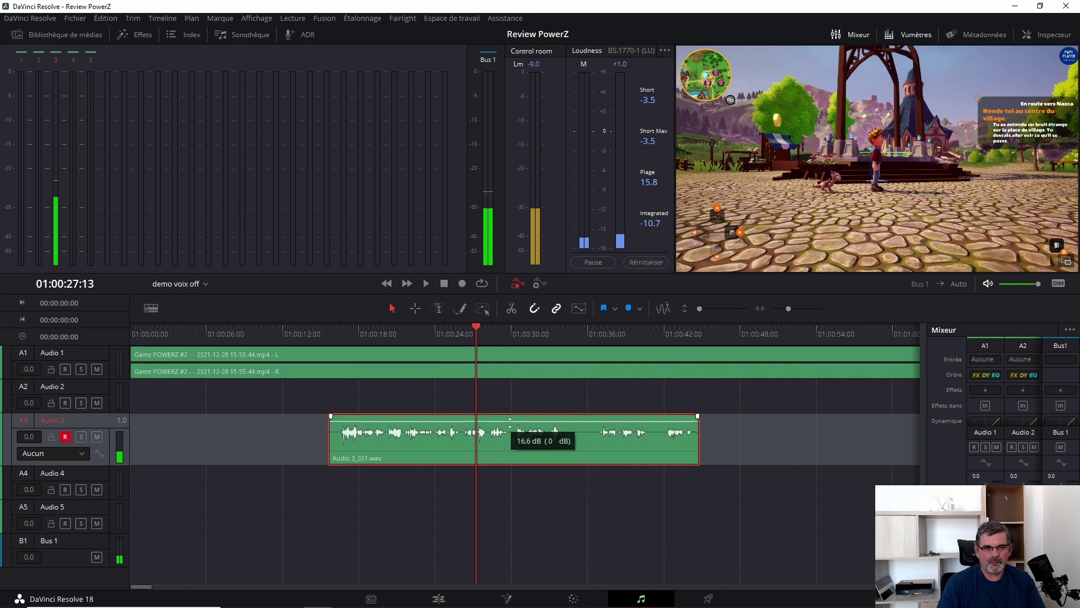
left_click_drag(511, 422, 511, 429)
key("space")
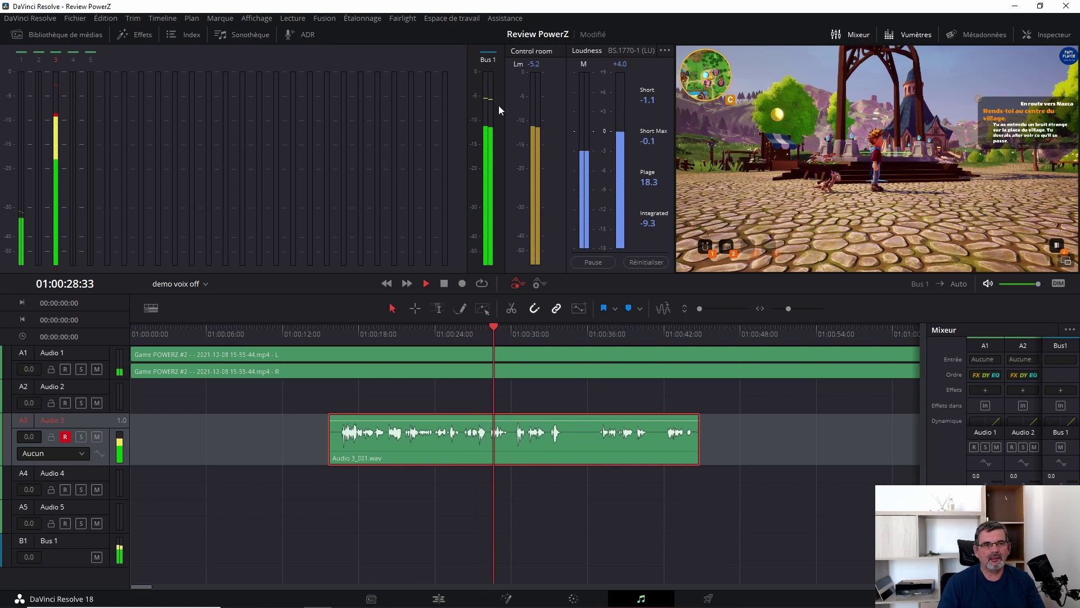
key("space")
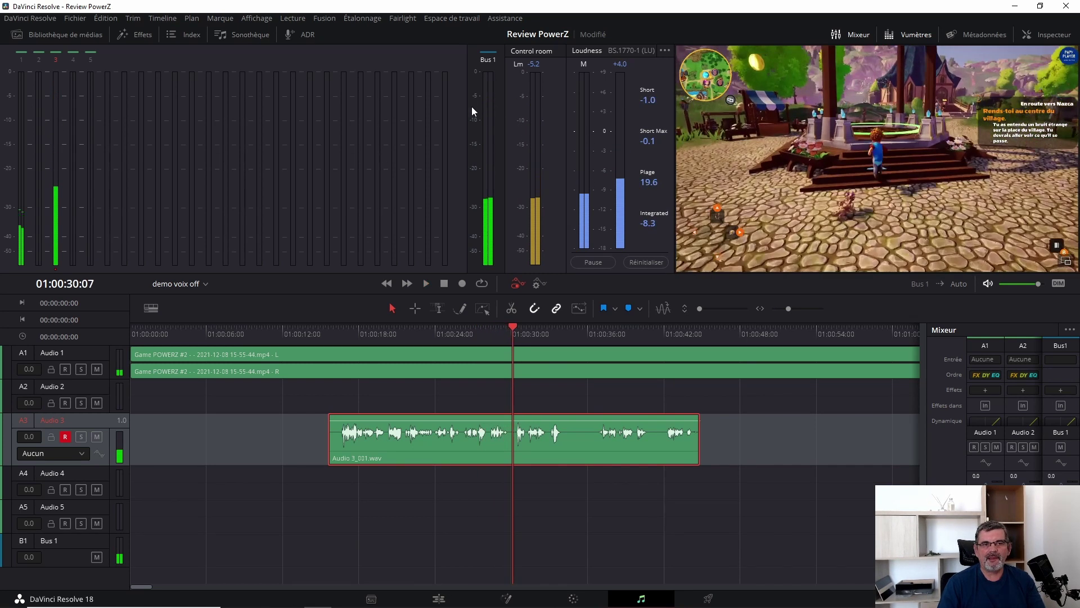
key("Home")
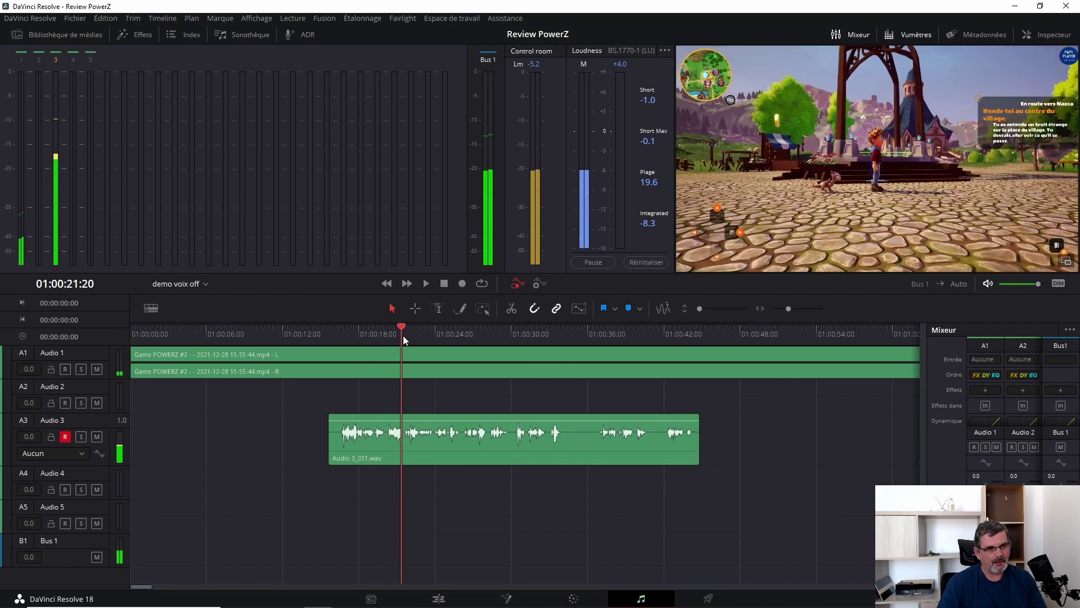
Step: Select the Audio 3_001.wav clip and park the playhead at about 01:00:21:35 inside it
left_click_drag(403, 336, 473, 336)
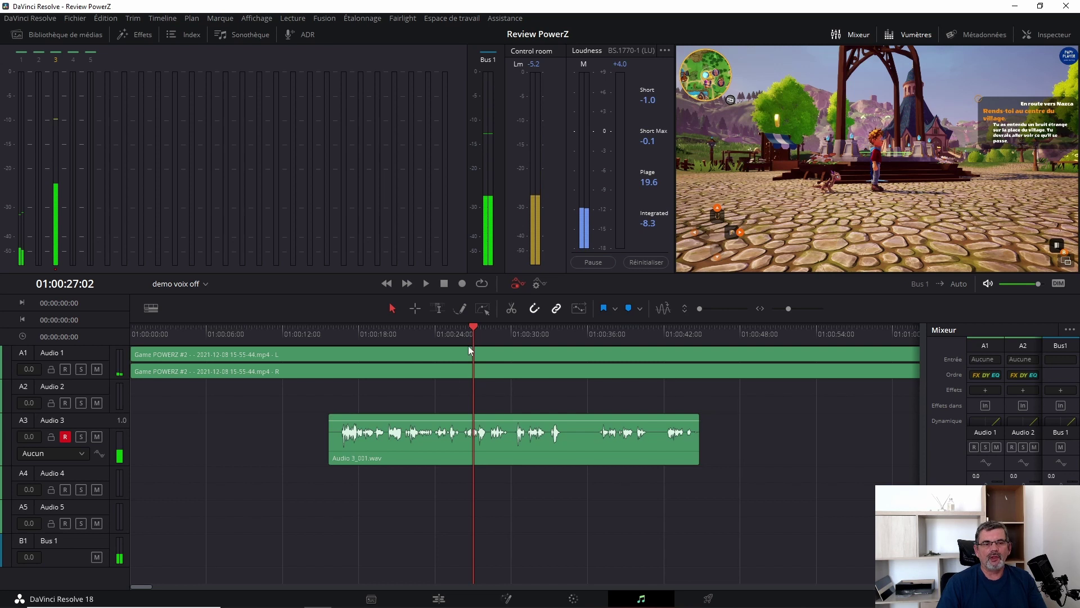
left_click(428, 445)
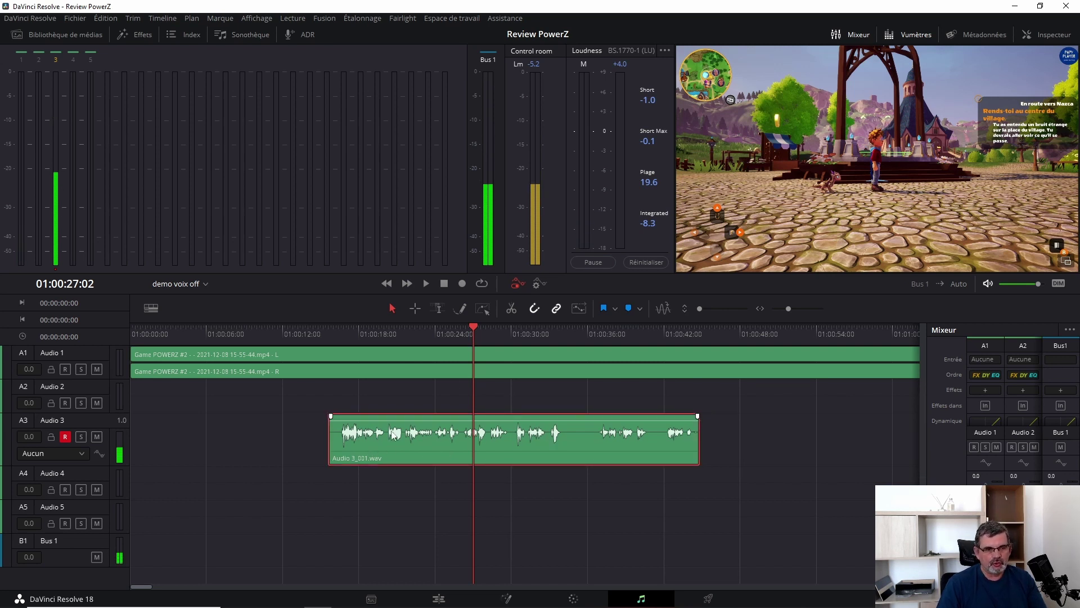
left_click(420, 353)
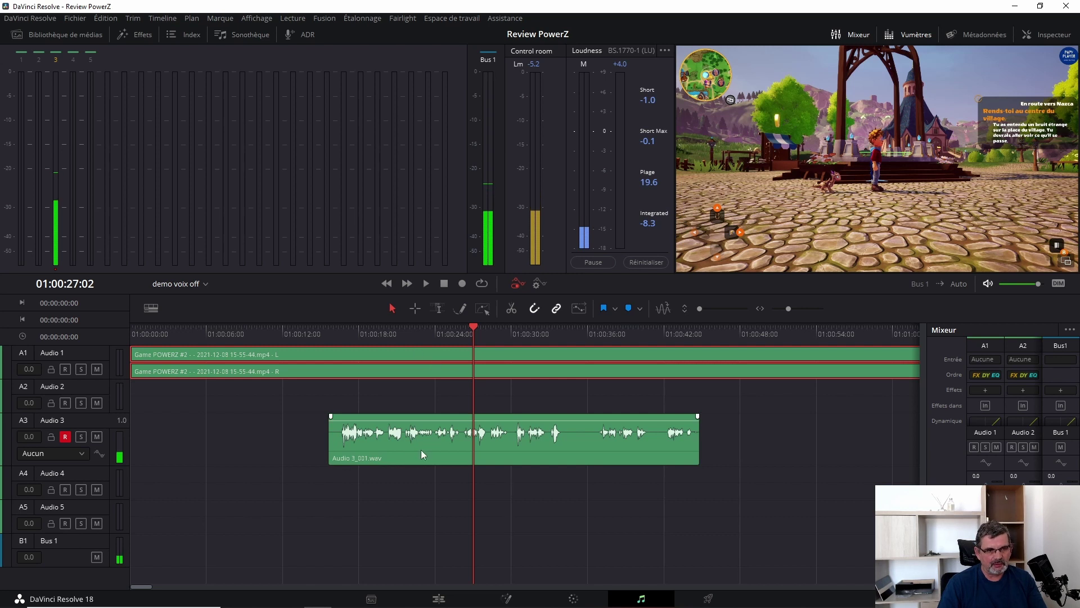
left_click(535, 456)
left_click(762, 456)
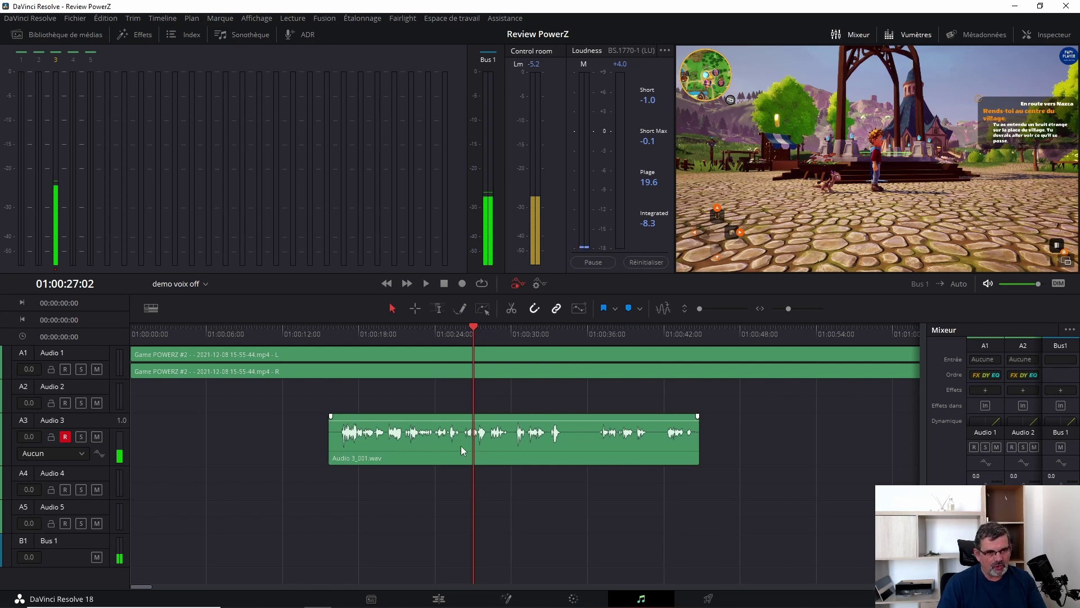
left_click(435, 450)
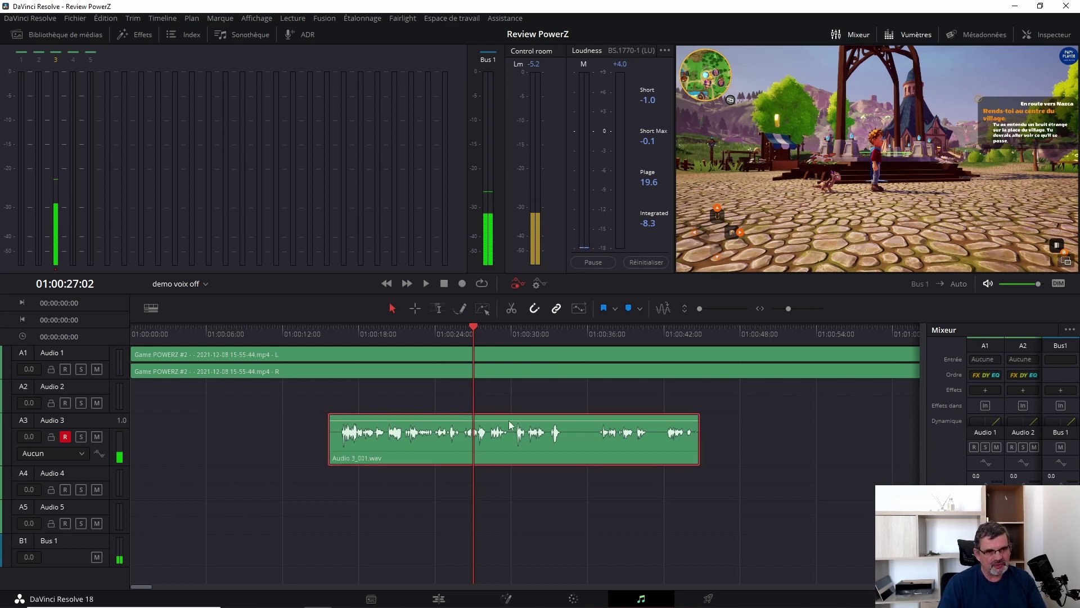
left_click_drag(470, 328, 404, 336)
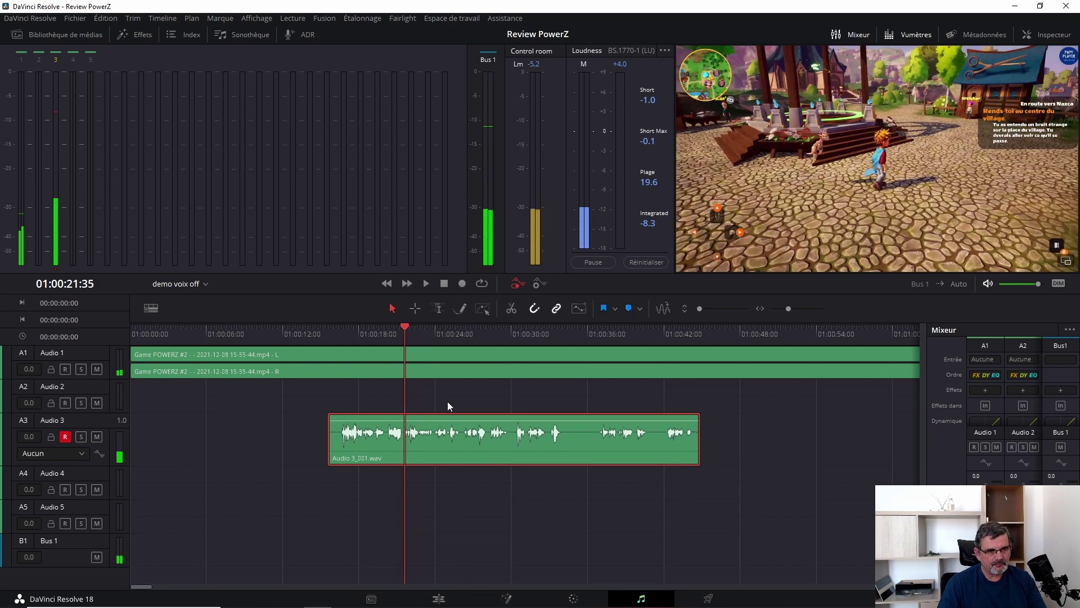
Step: Split Audio 3_001 at the playhead, ripple-delete the opening part up to 01:00:21:35, and save
key("ctrl+b")
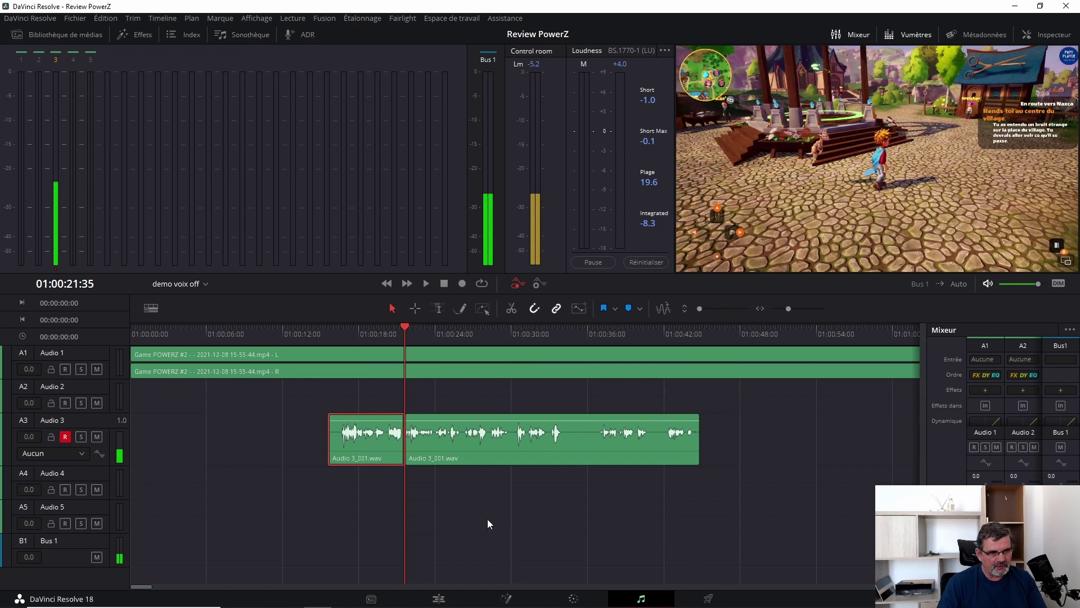
key("Delete")
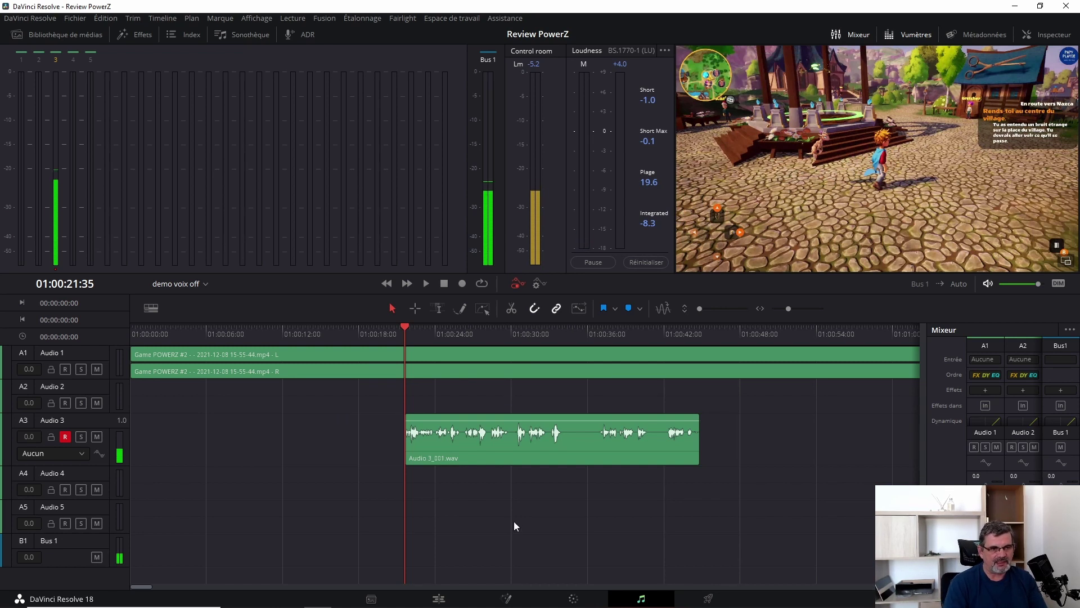
key("ctrl+z")
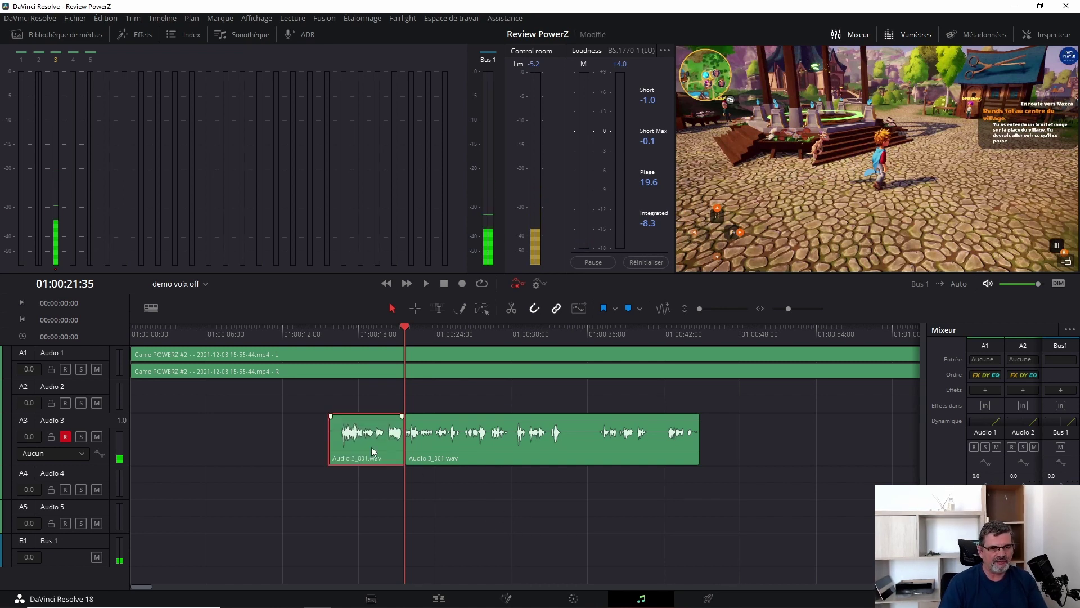
key("shift+BackSpace")
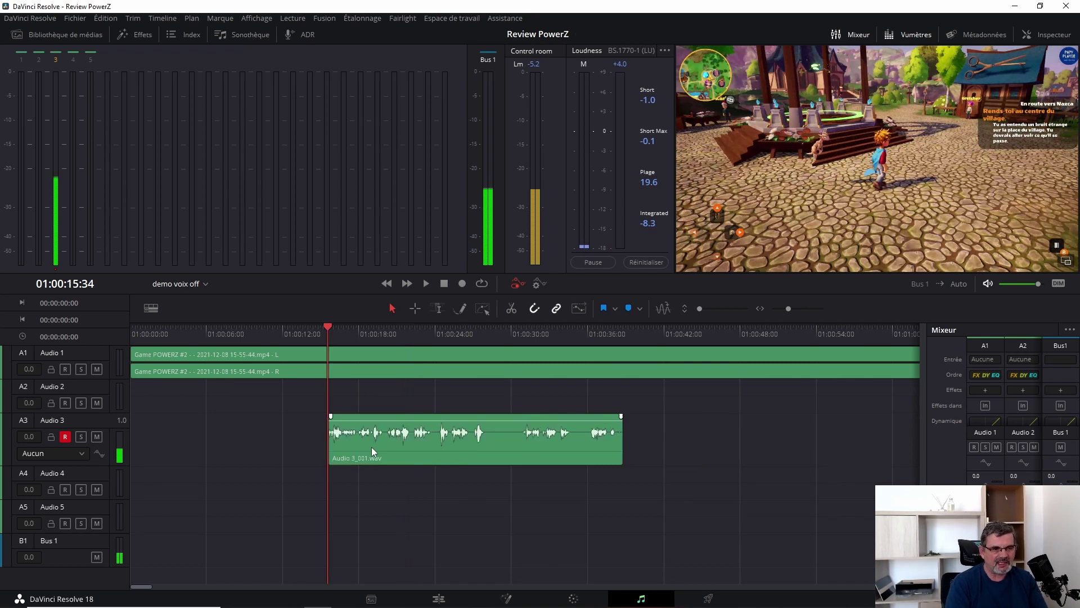
key("ctrl+s")
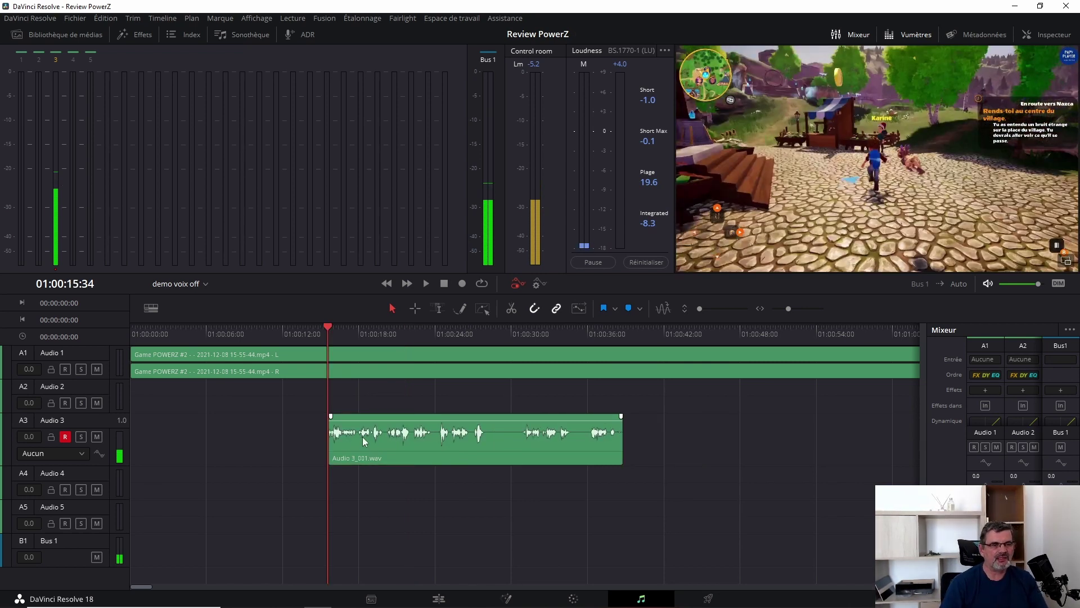
left_click_drag(328, 326, 436, 326)
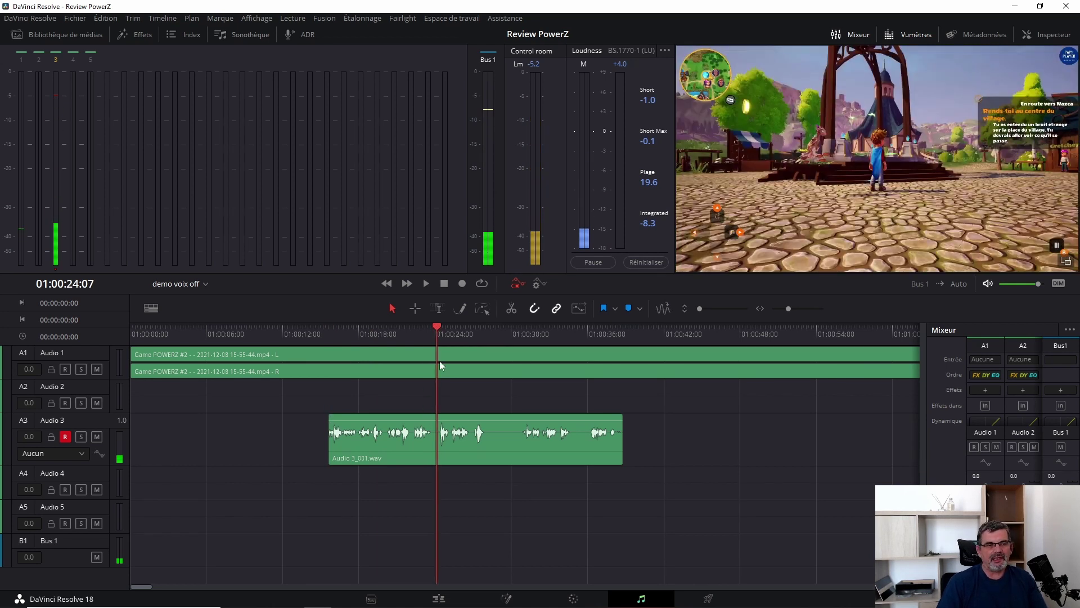
Step: Record the Audio 3_002 voice-over take on Audio 3 starting at 01:00:24:15
left_click(438, 326)
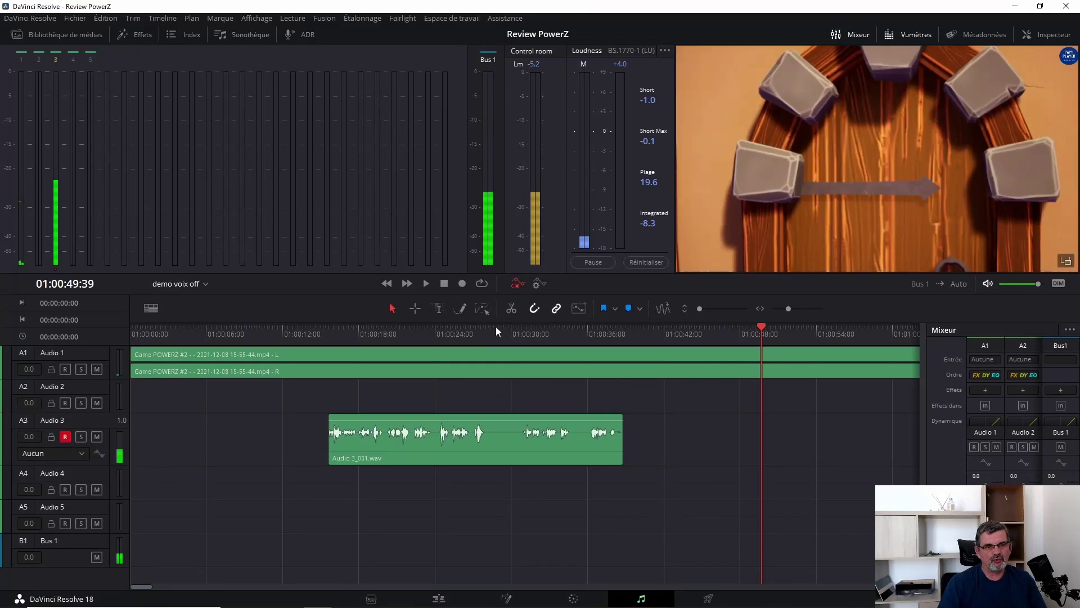
left_click(462, 284)
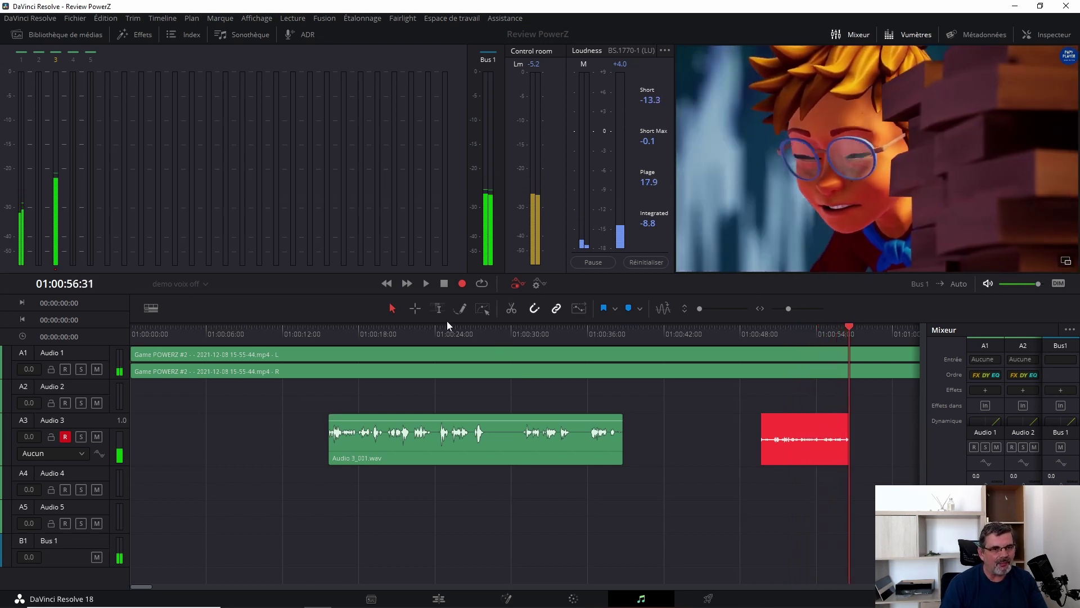
left_click(445, 284)
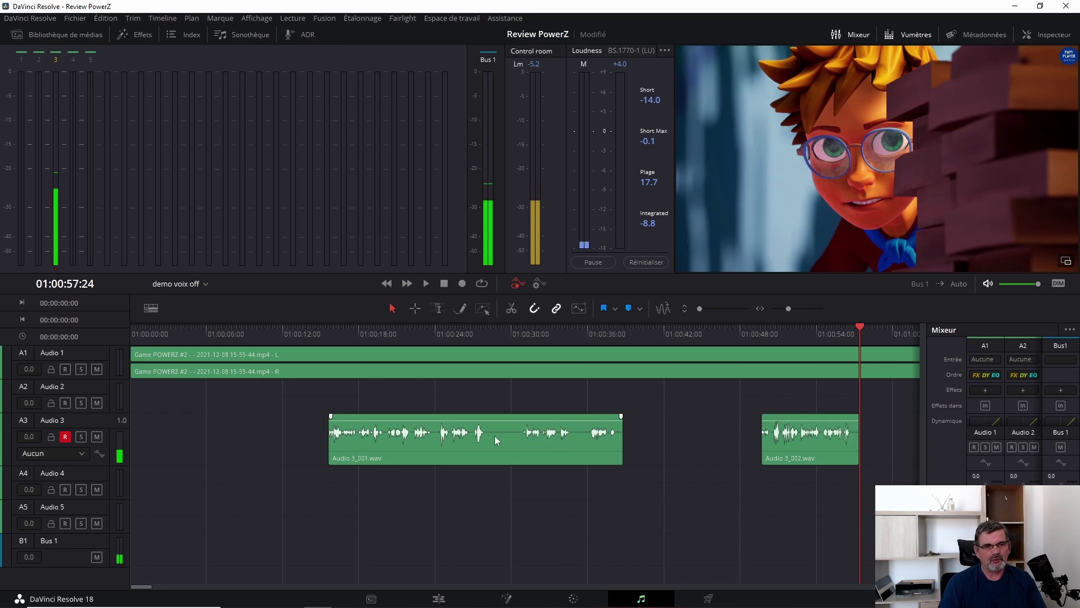
Step: Move the playhead back to 01:00:46:47 and zoom the timeline out
left_click_drag(861, 329, 725, 331)
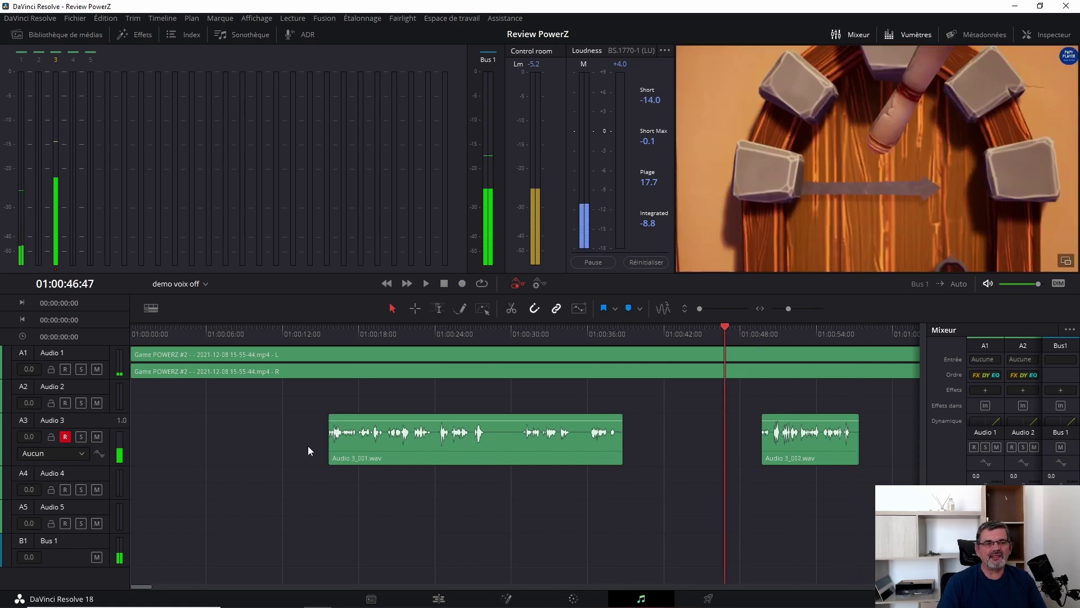
scroll(673, 458, "down", 2)
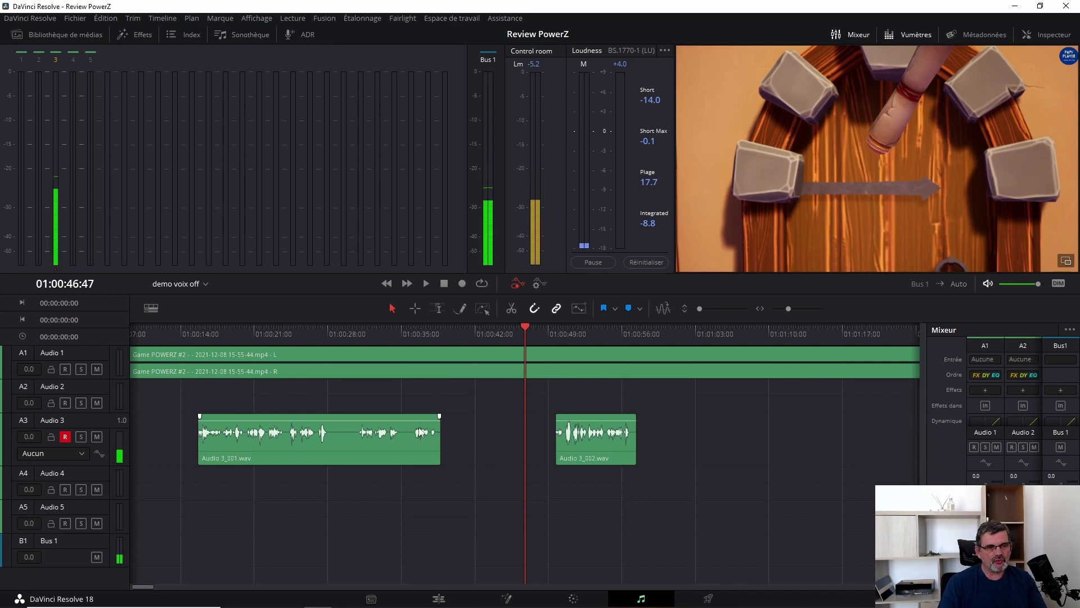
Step: On the Edit page, zoom out and select each of the two Audio 3 voice-over clips
left_click(439, 600)
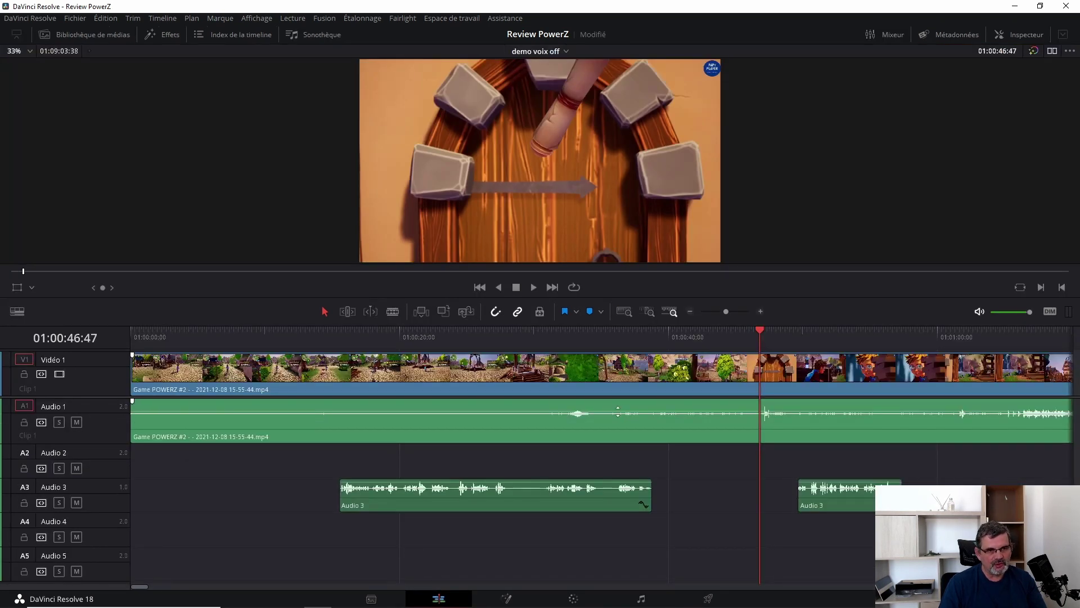
scroll(327, 511, "down", 3)
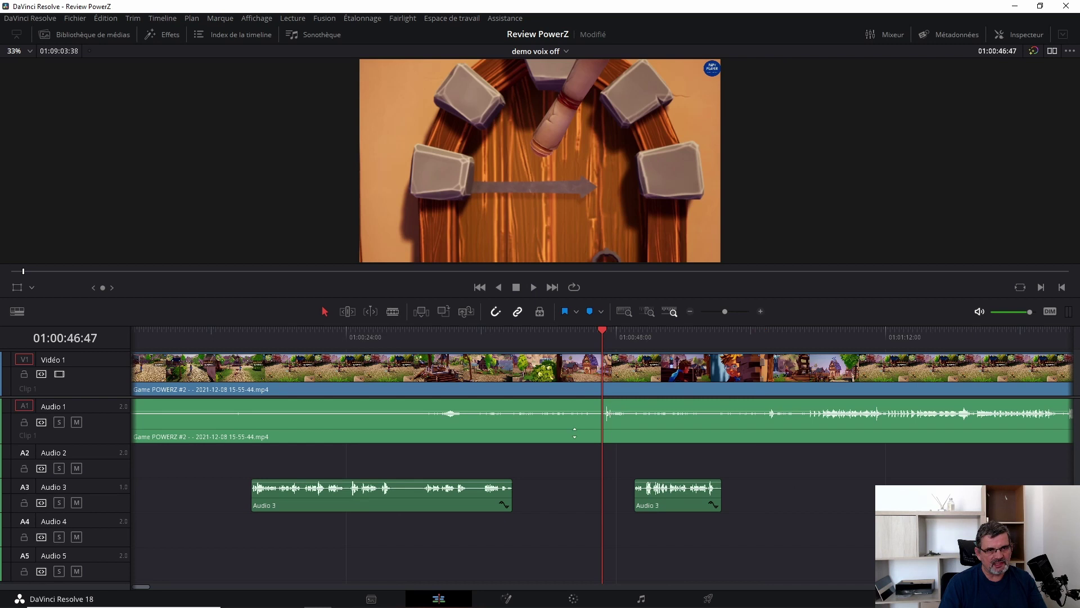
left_click(635, 504)
left_click(463, 500)
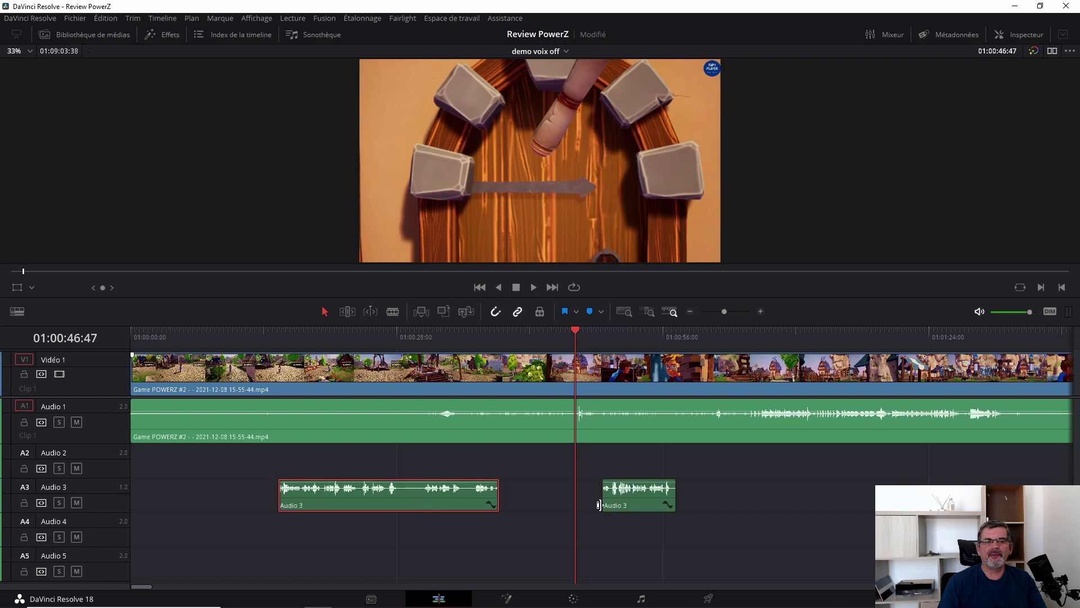